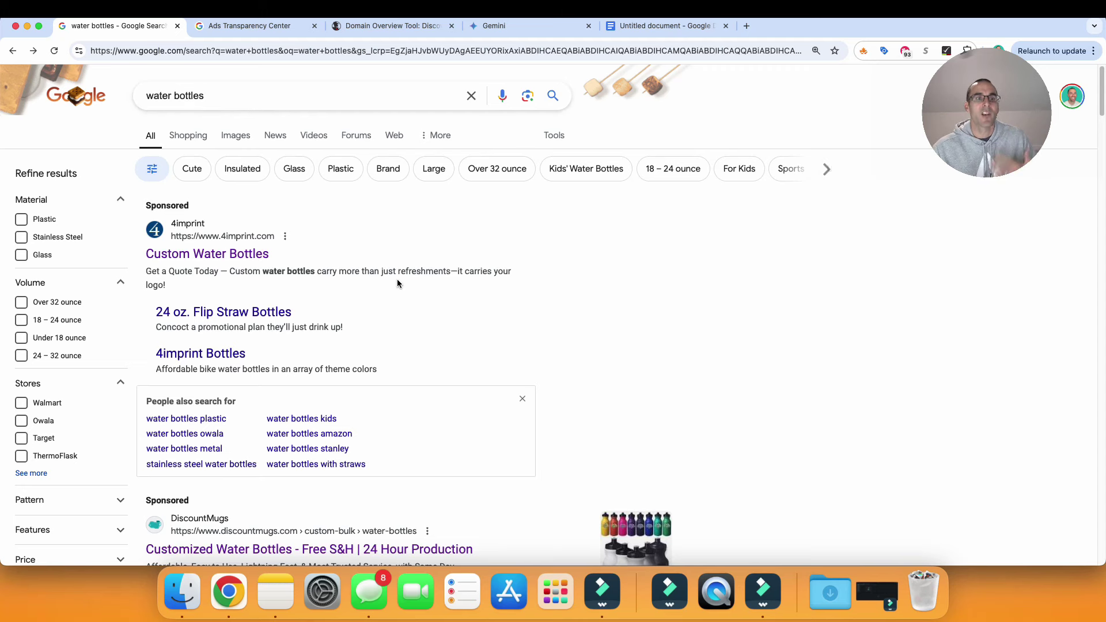
Look through the sponsored Google results for water bottles and open the DiscountMugs ad for customized water bottles
{"action": "scroll", "coordinate": [406, 255], "scroll_direction": "down", "scroll_amount": 1}
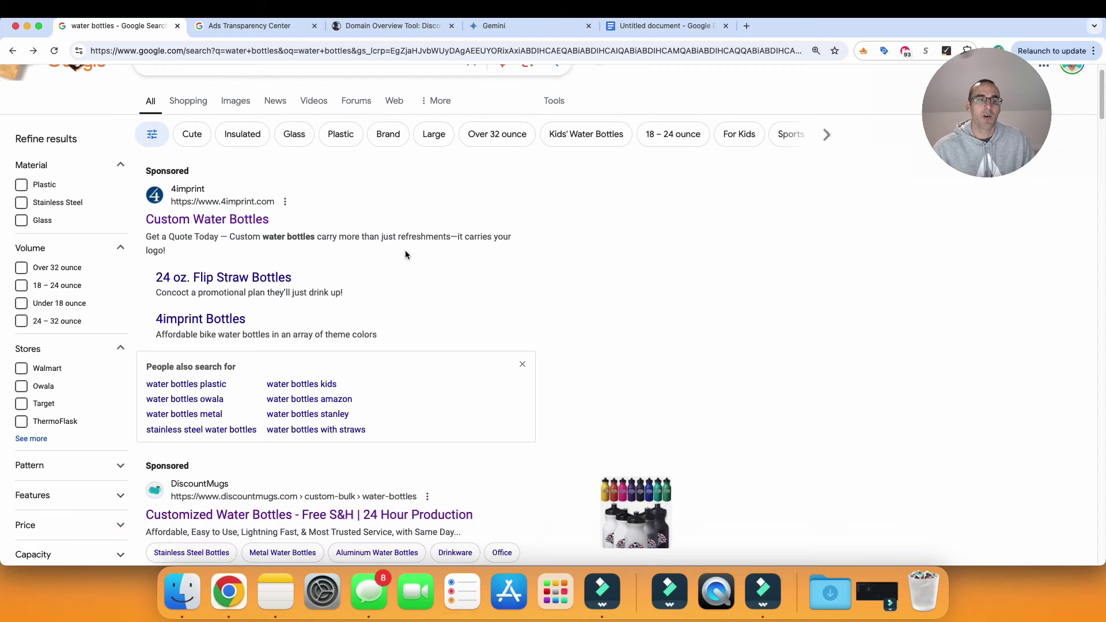
{"action": "scroll", "coordinate": [452, 308], "scroll_direction": "up", "scroll_amount": 1}
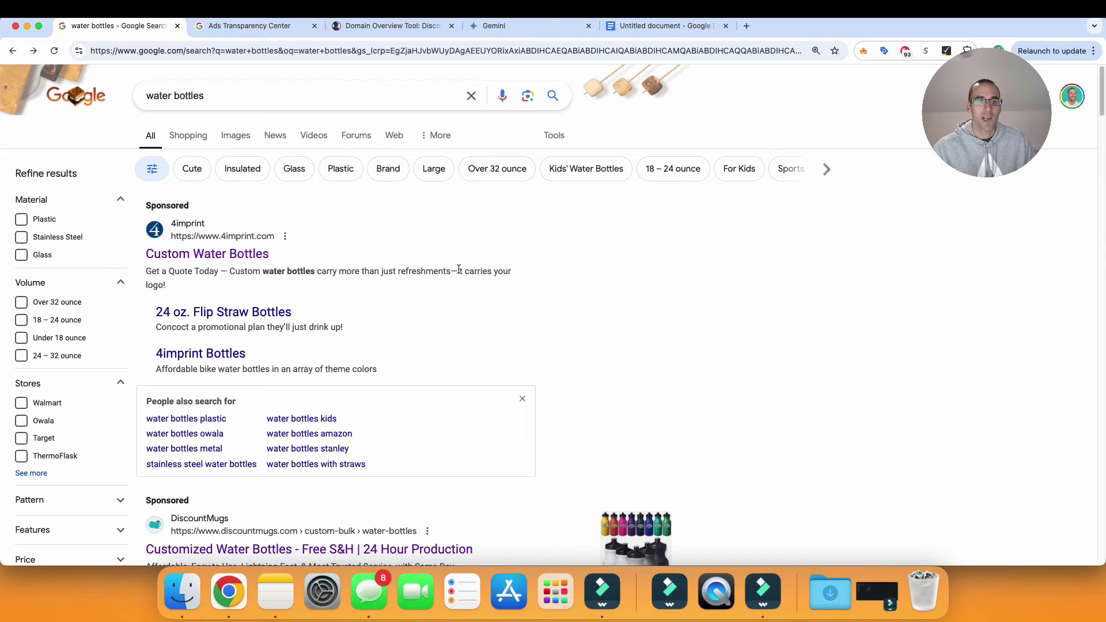
{"action": "scroll", "coordinate": [459, 270], "scroll_direction": "down", "scroll_amount": 5}
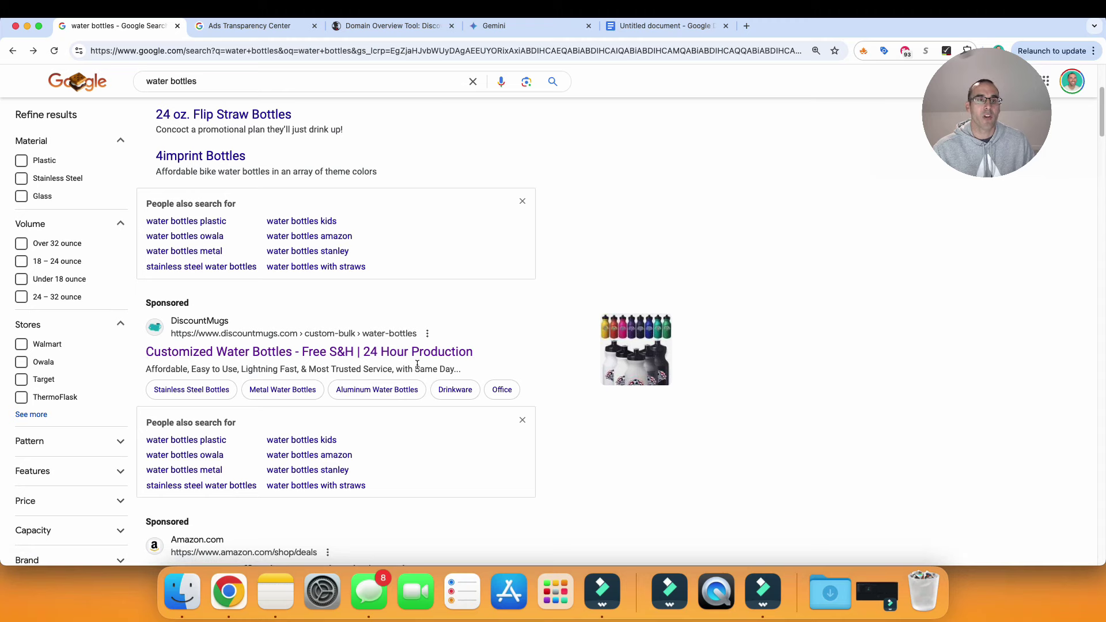
{"action": "scroll", "coordinate": [380, 398], "scroll_direction": "up", "scroll_amount": 3}
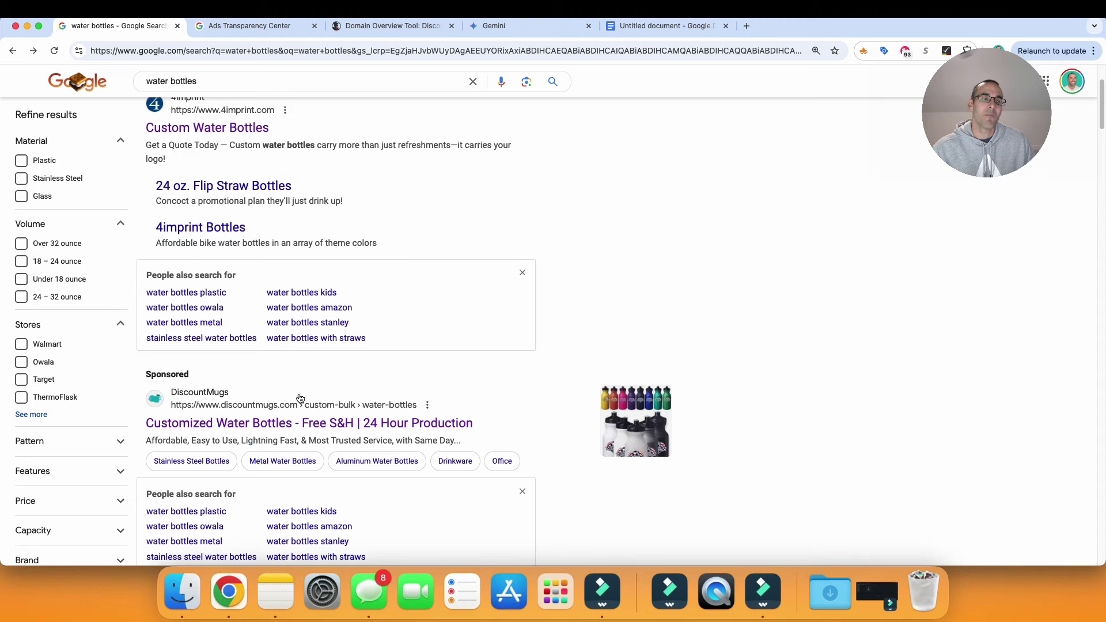
{"action": "scroll", "coordinate": [230, 460], "scroll_direction": "up", "scroll_amount": 5}
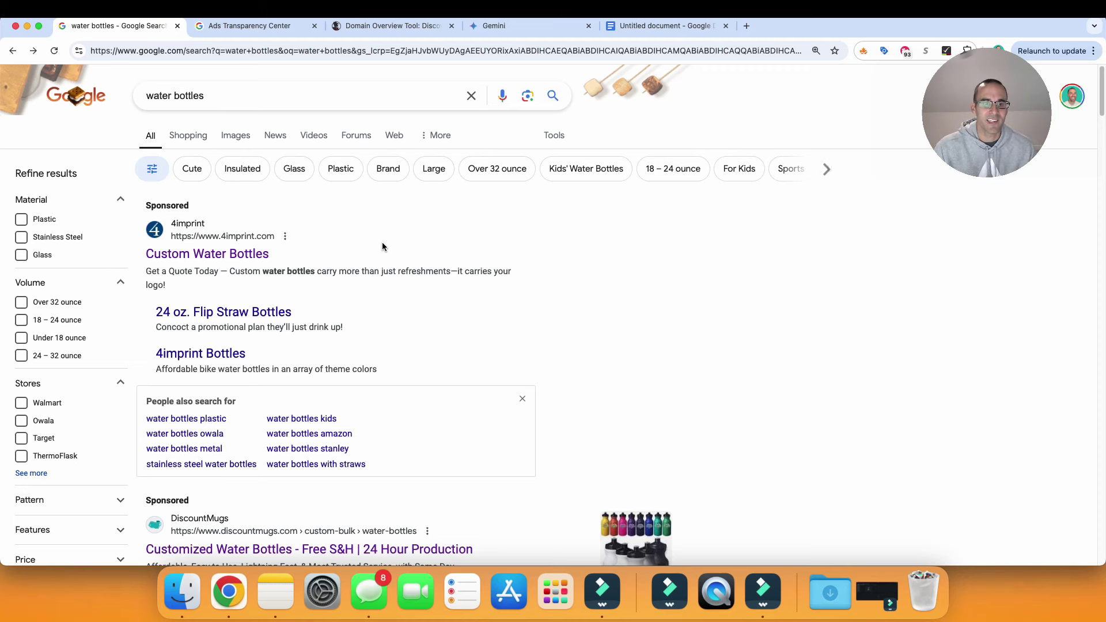
{"action": "scroll", "coordinate": [312, 271], "scroll_direction": "down", "scroll_amount": 3}
{"action": "scroll", "coordinate": [312, 275], "scroll_direction": "down", "scroll_amount": 1}
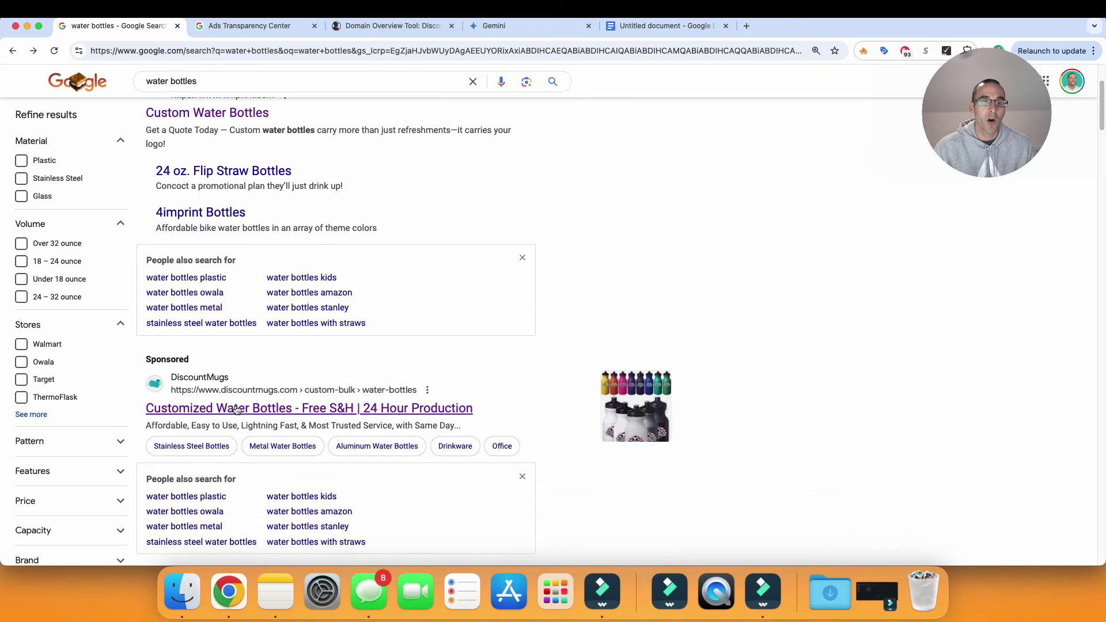
{"action": "left_click", "coordinate": [227, 413]}
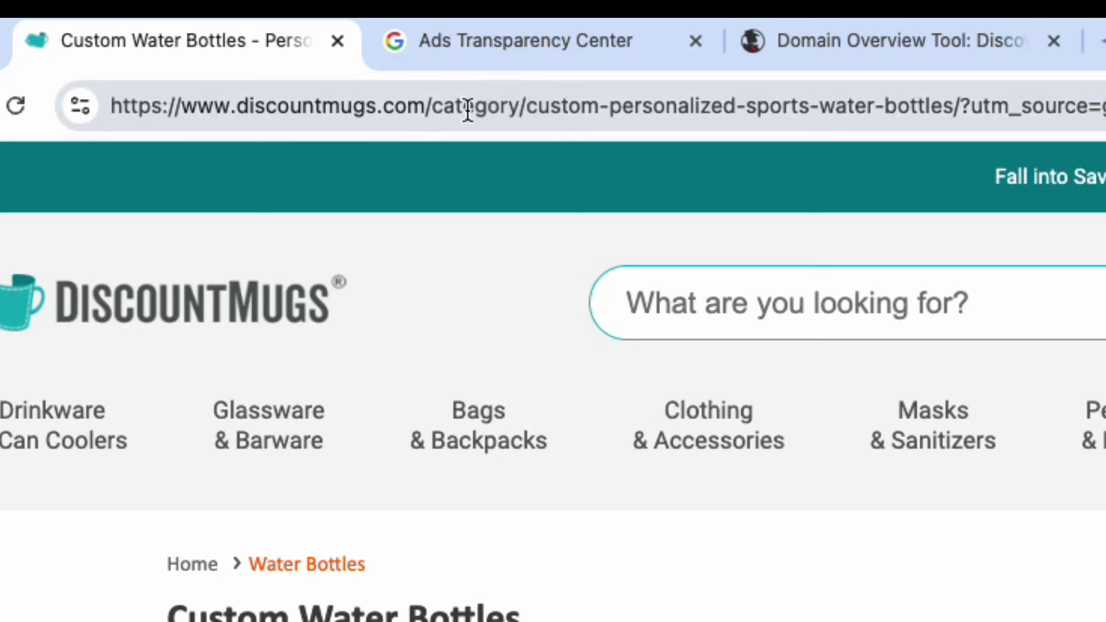
Inspect the DiscountMugs landing page URL, highlighting the utm_source parameter that follows the question mark
{"action": "left_click", "coordinate": [135, 104]}
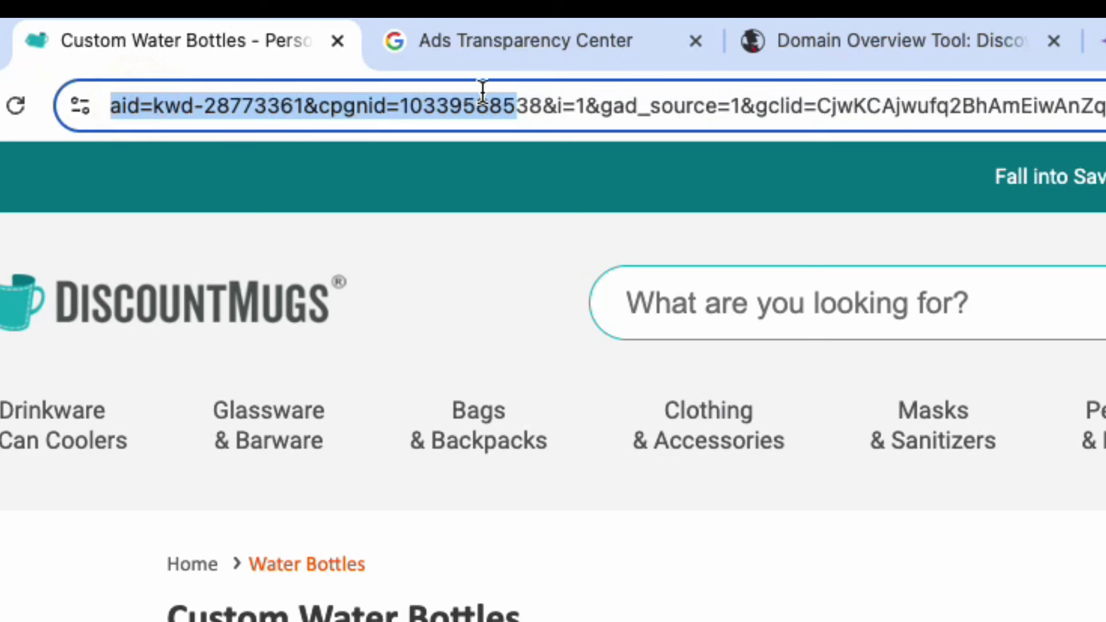
{"action": "left_click", "coordinate": [570, 107]}
{"action": "left_click_drag", "start_coordinate": [218, 108], "coordinate": [57, 110]}
{"action": "left_click", "coordinate": [334, 100]}
{"action": "left_click_drag", "start_coordinate": [524, 114], "coordinate": [2, 112]}
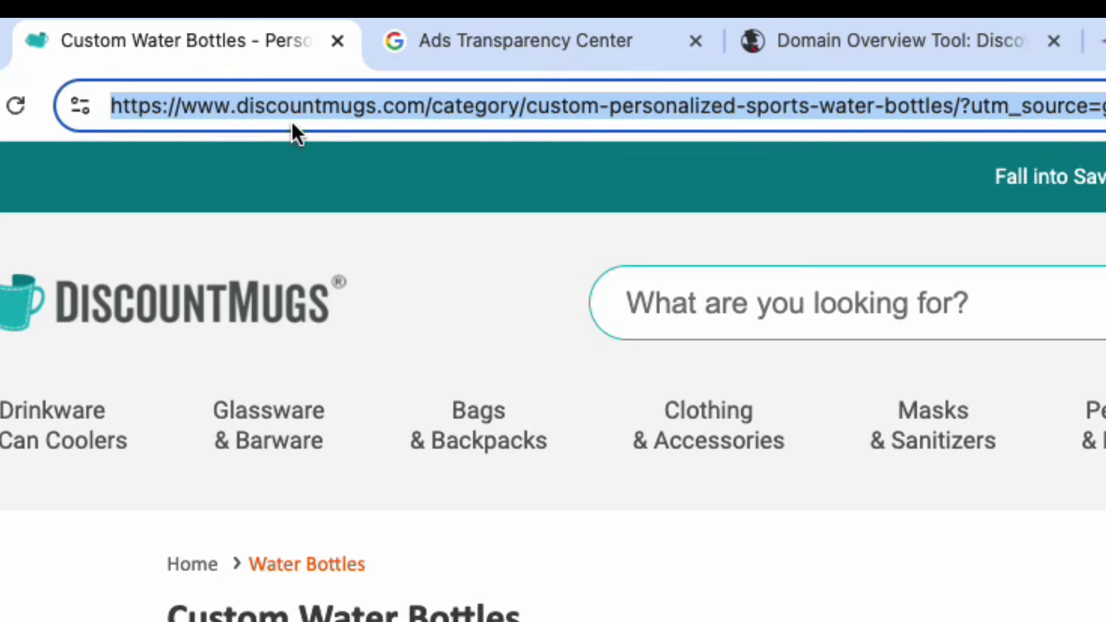
{"action": "left_click", "coordinate": [782, 107]}
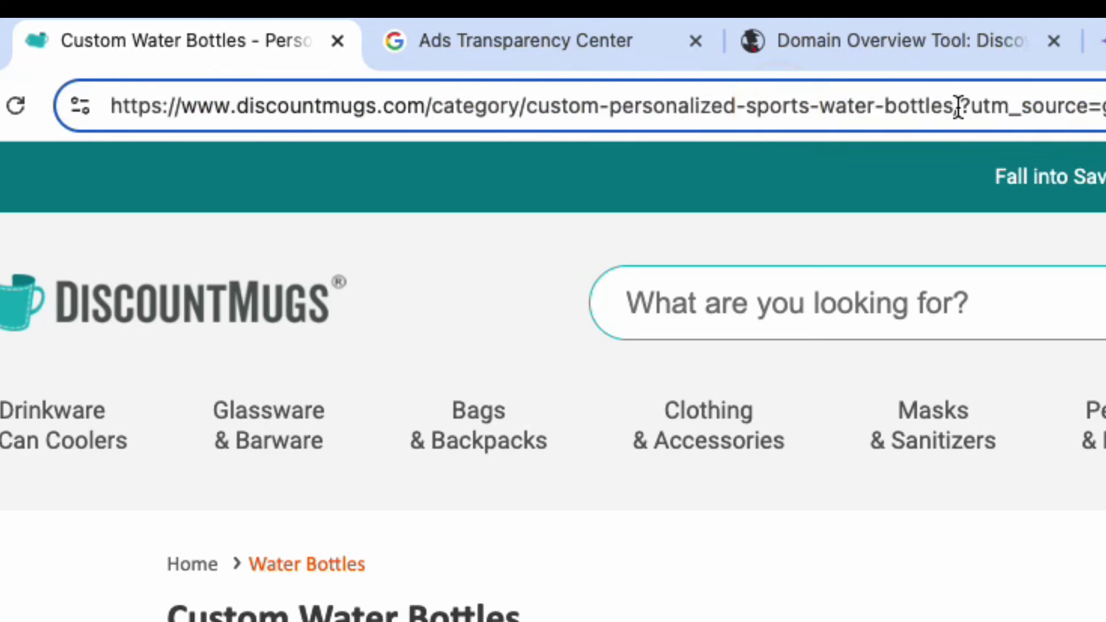
{"action": "left_click_drag", "start_coordinate": [972, 106], "coordinate": [1066, 106]}
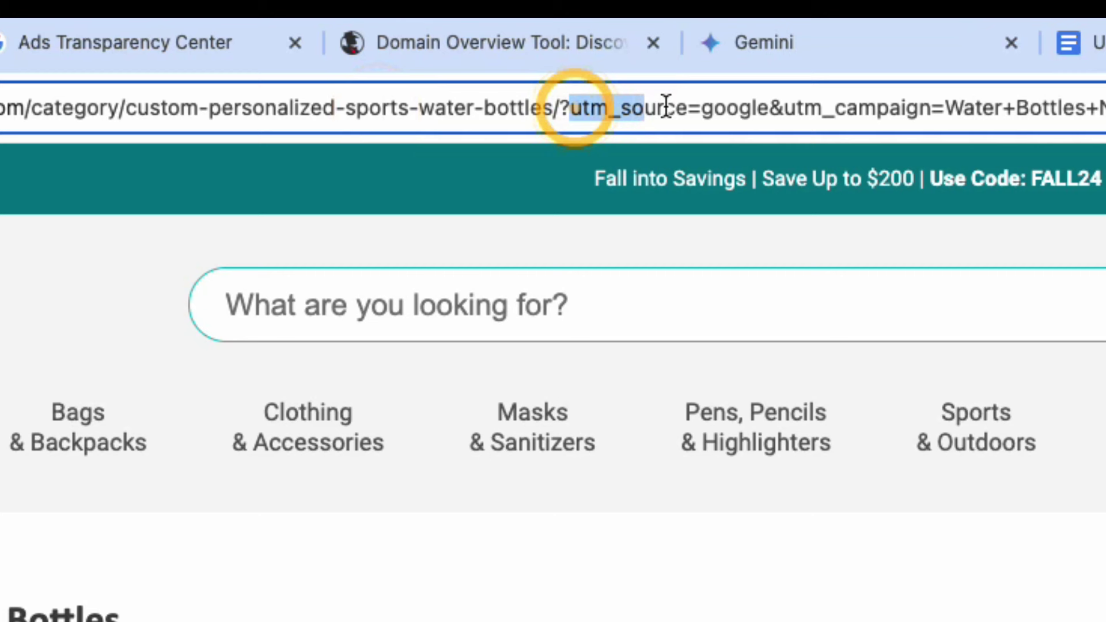
{"action": "left_click_drag", "start_coordinate": [666, 107], "coordinate": [703, 109]}
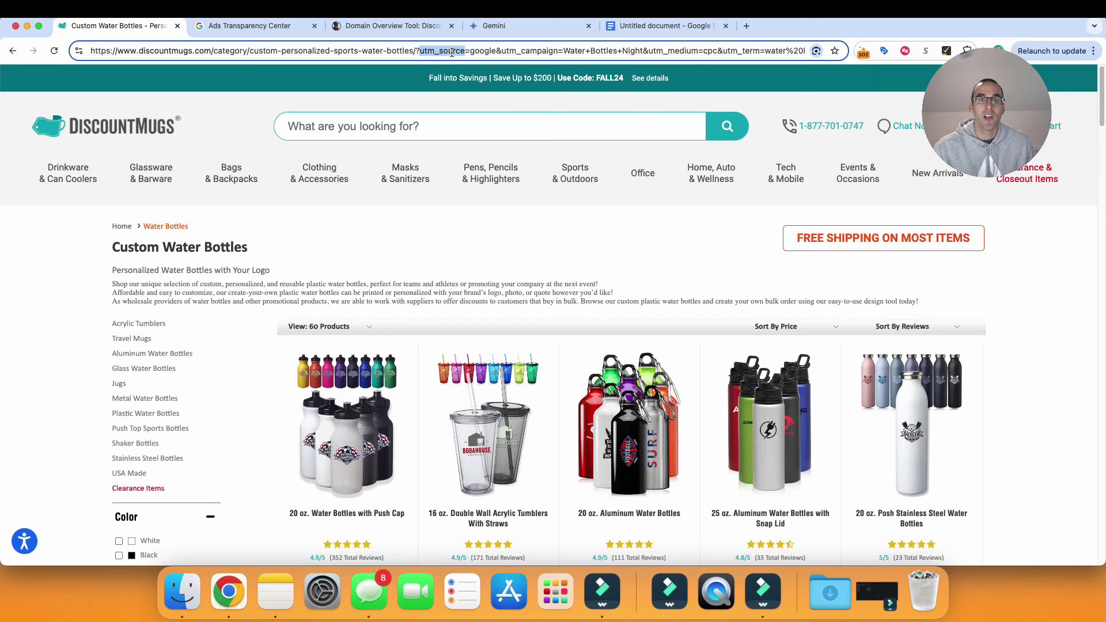
Copy the full DiscountMugs landing page URL, including its tracking parameters
{"action": "triple_click", "coordinate": [452, 51]}
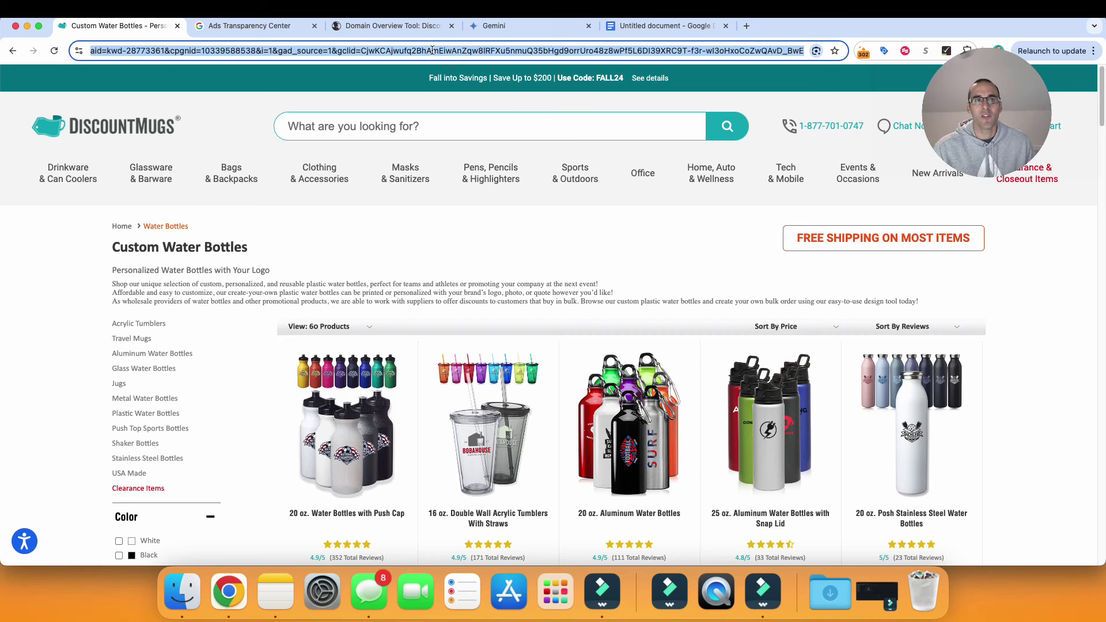
{"action": "right_click", "coordinate": [430, 51]}
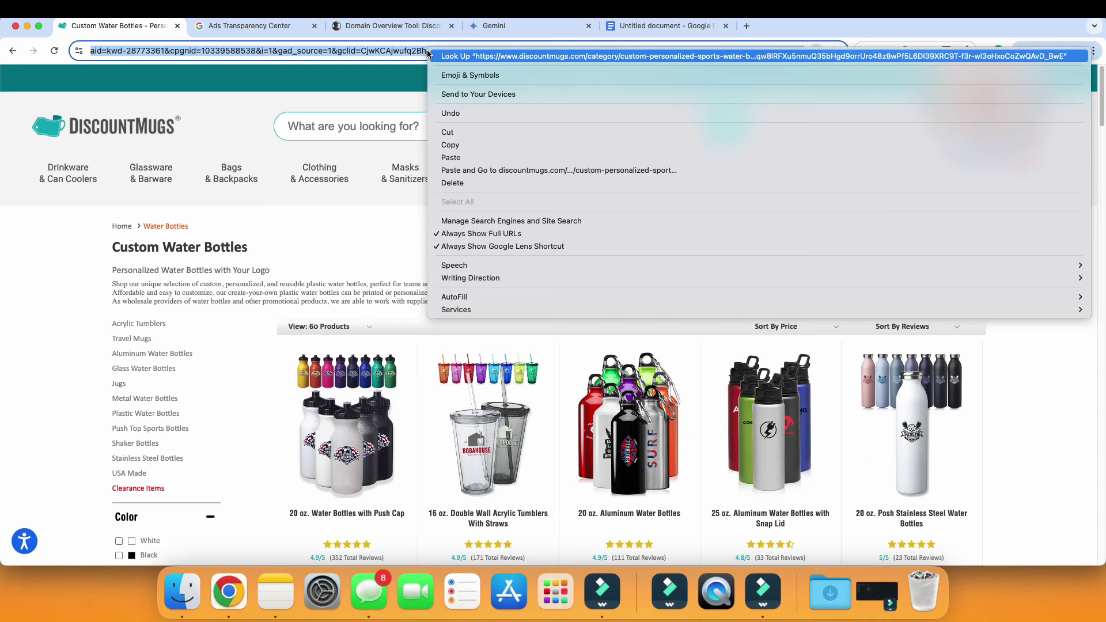
{"action": "left_click", "coordinate": [478, 148]}
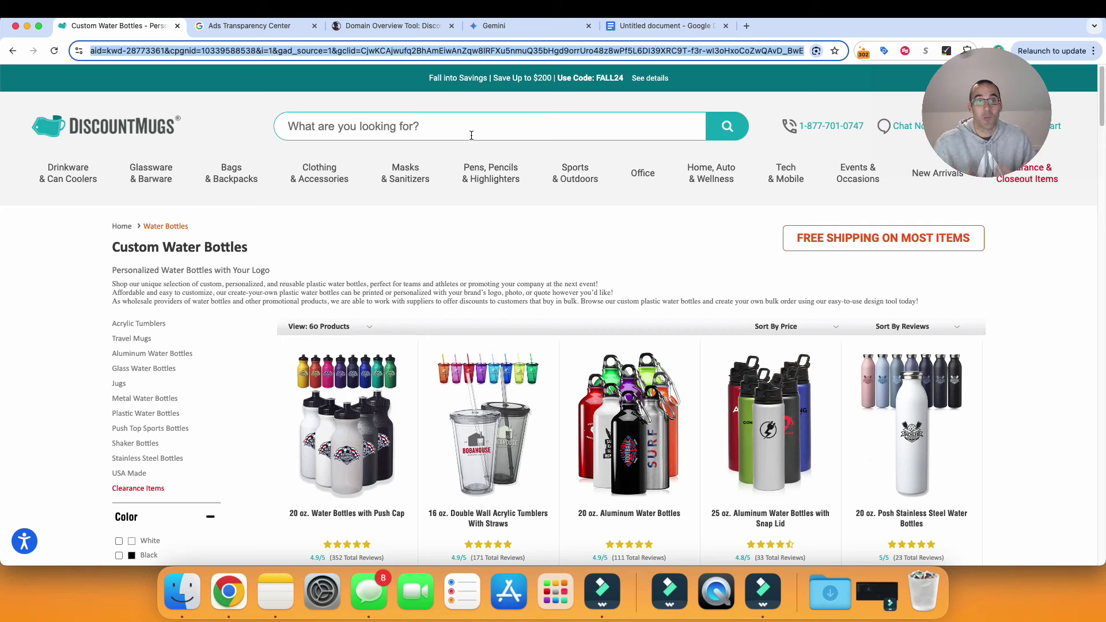
Examine the rest of the landing page URL, from the gclid value back to the utm_campaign parameter
{"action": "left_click", "coordinate": [432, 51]}
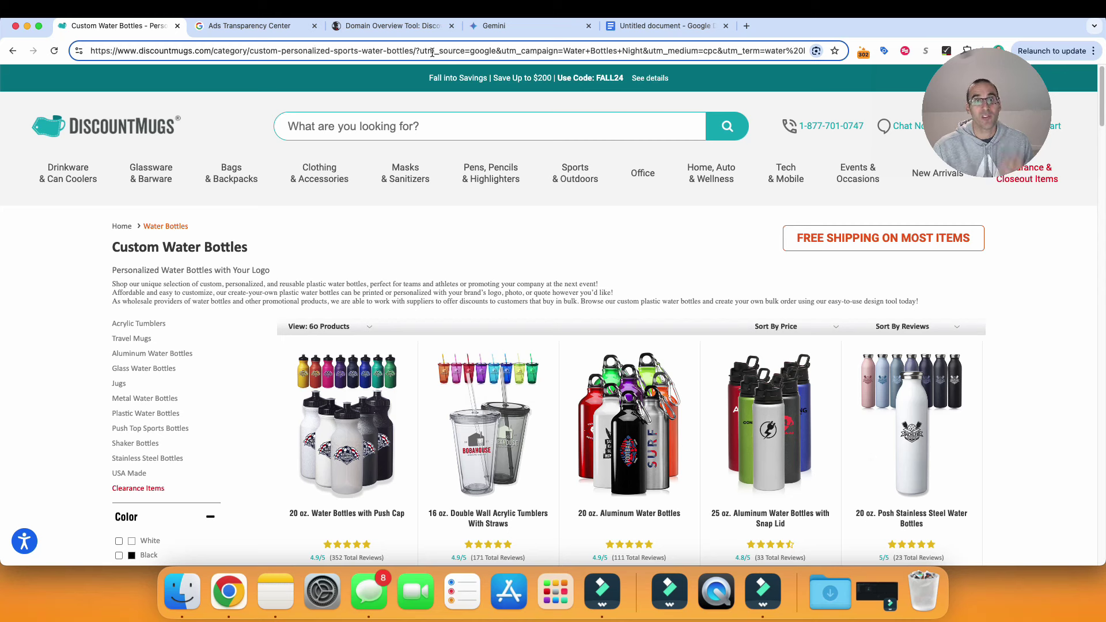
{"action": "triple_click", "coordinate": [432, 51]}
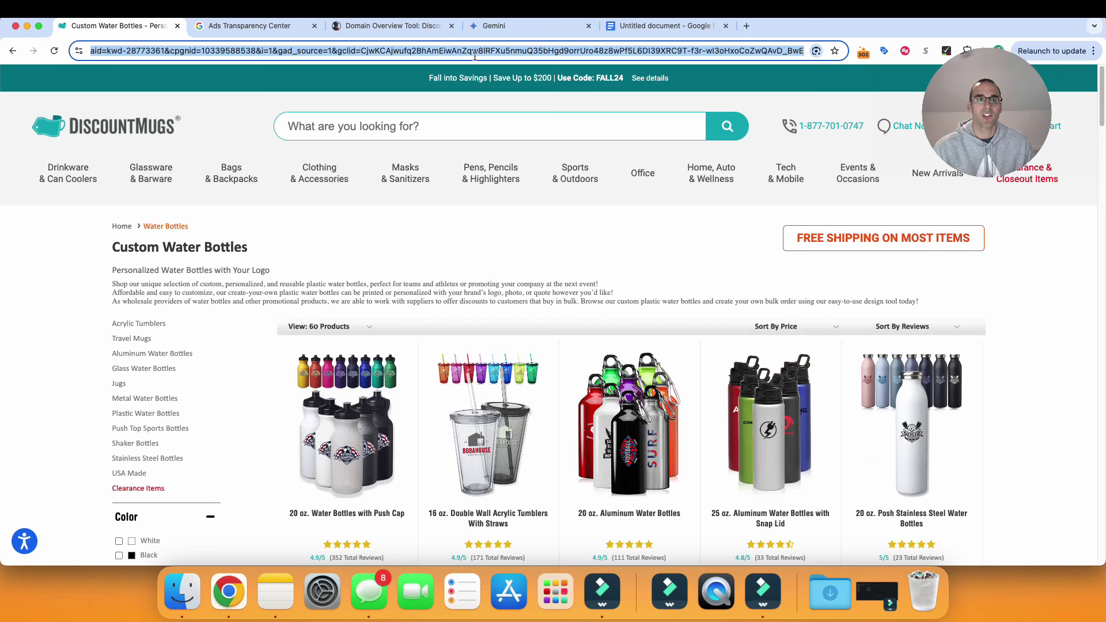
{"action": "left_click", "coordinate": [449, 51]}
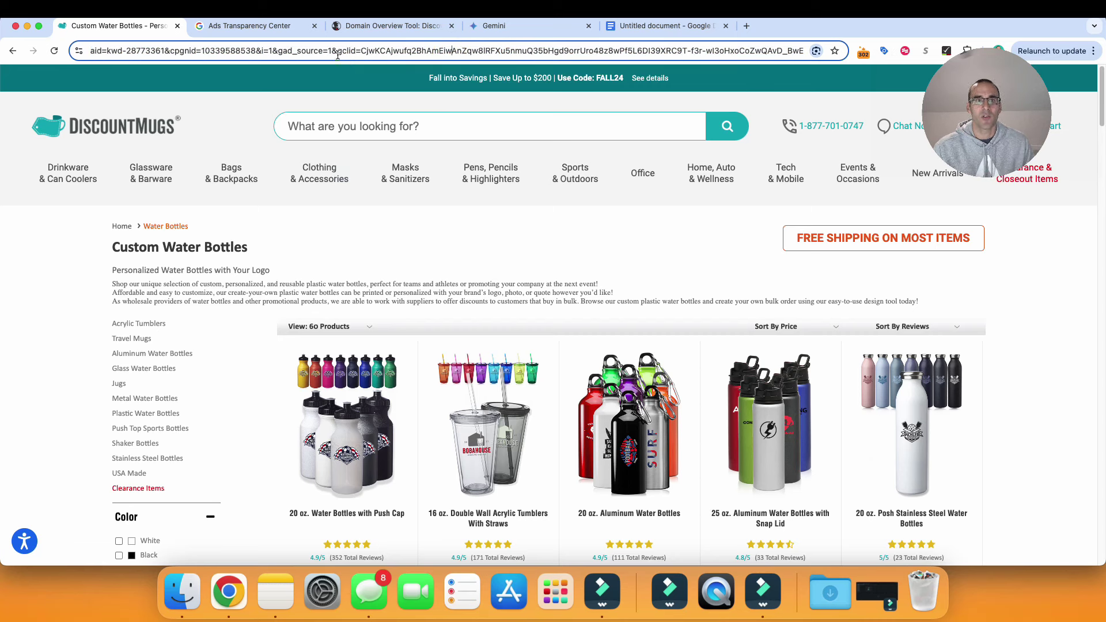
{"action": "left_click_drag", "start_coordinate": [337, 55], "coordinate": [751, 54]}
{"action": "left_click_drag", "start_coordinate": [593, 50], "coordinate": [548, 51]}
{"action": "key", "text": "super+a"}
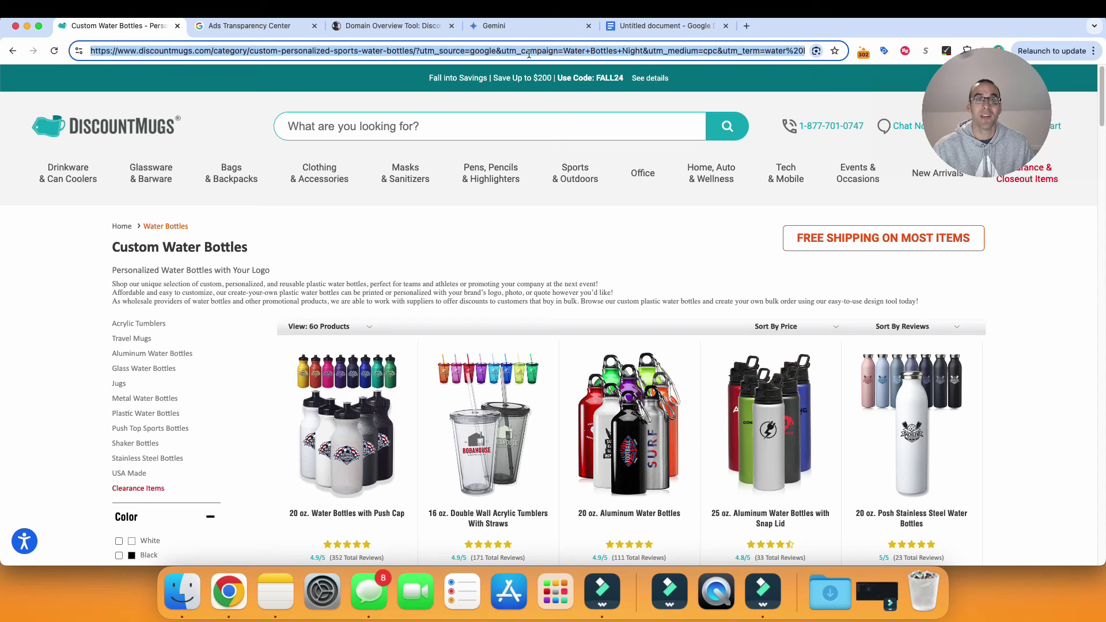
{"action": "left_click", "coordinate": [540, 54]}
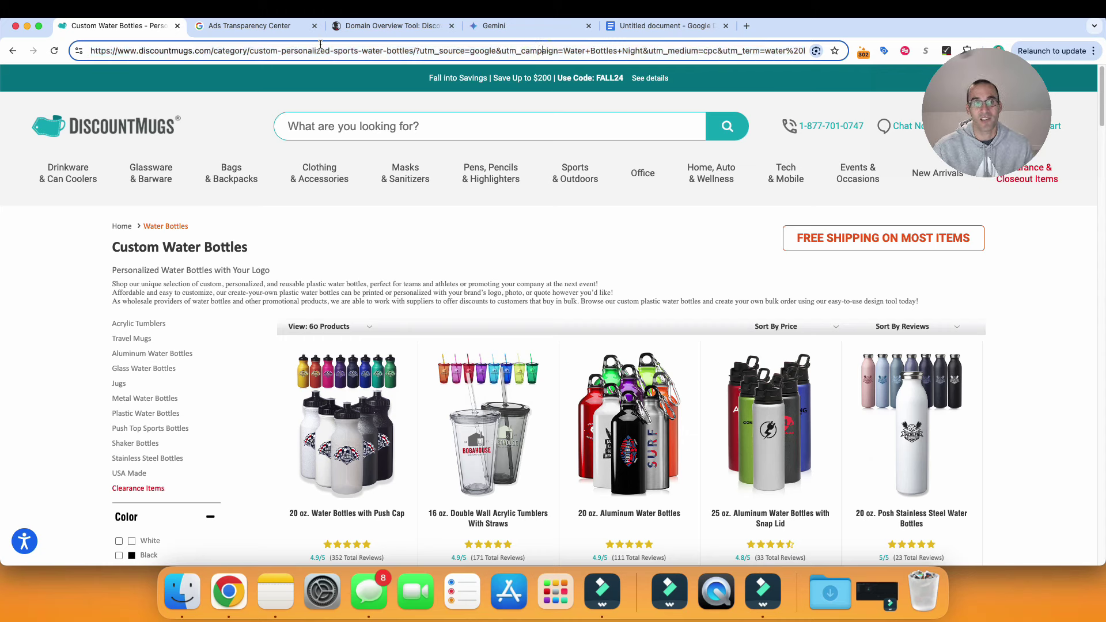
Select the entire ad landing page address and copy it again for analysis
{"action": "left_click_drag", "start_coordinate": [320, 45], "coordinate": [308, 110]}
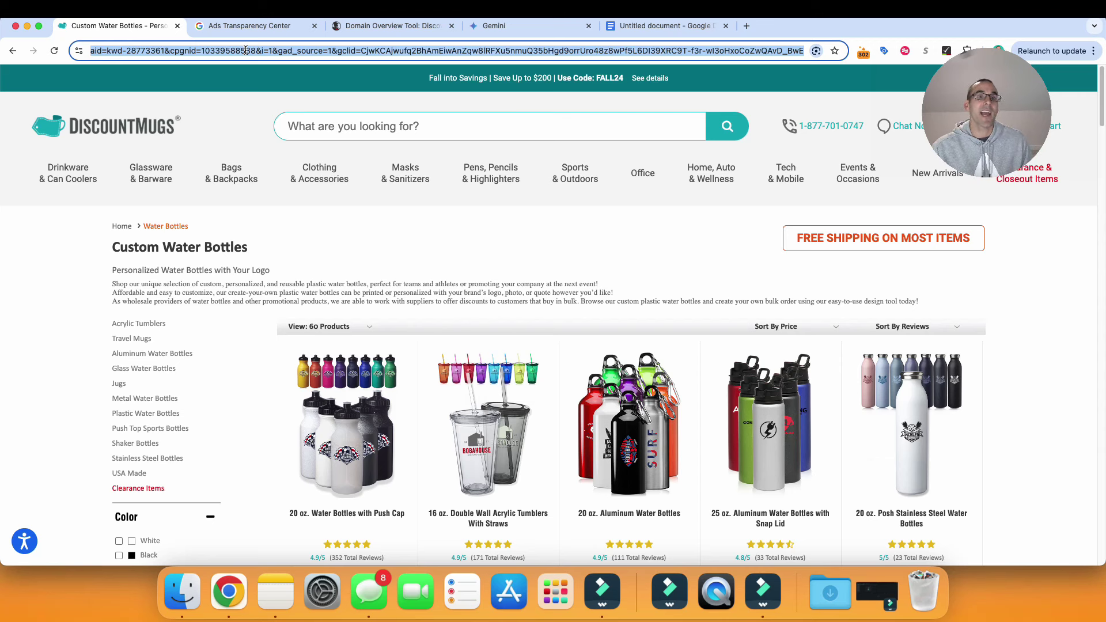
{"action": "right_click", "coordinate": [243, 55]}
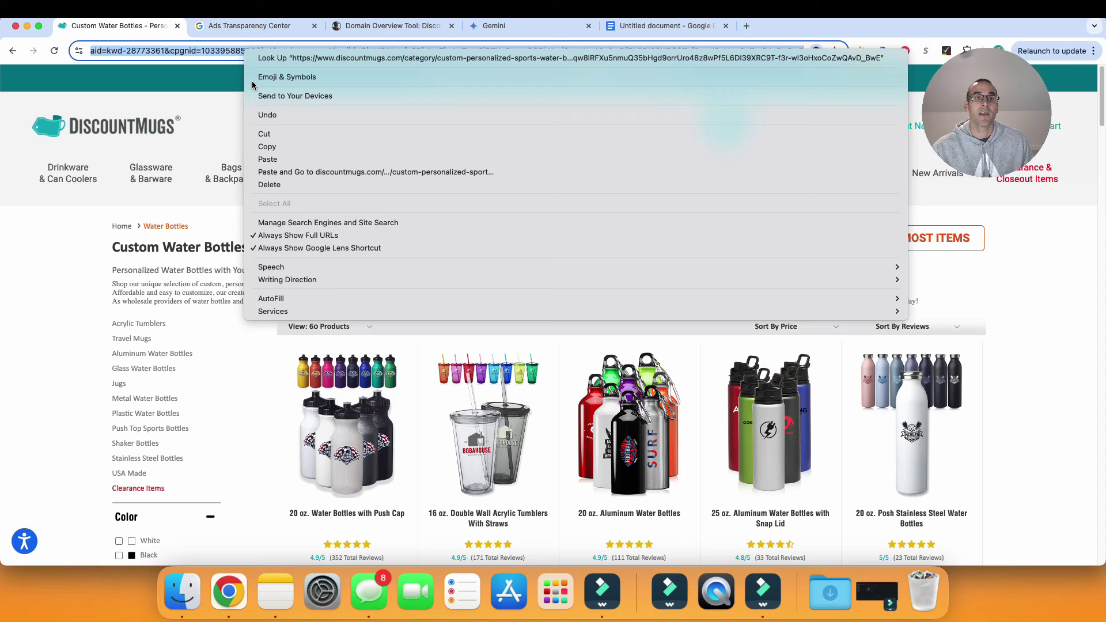
{"action": "left_click", "coordinate": [270, 149]}
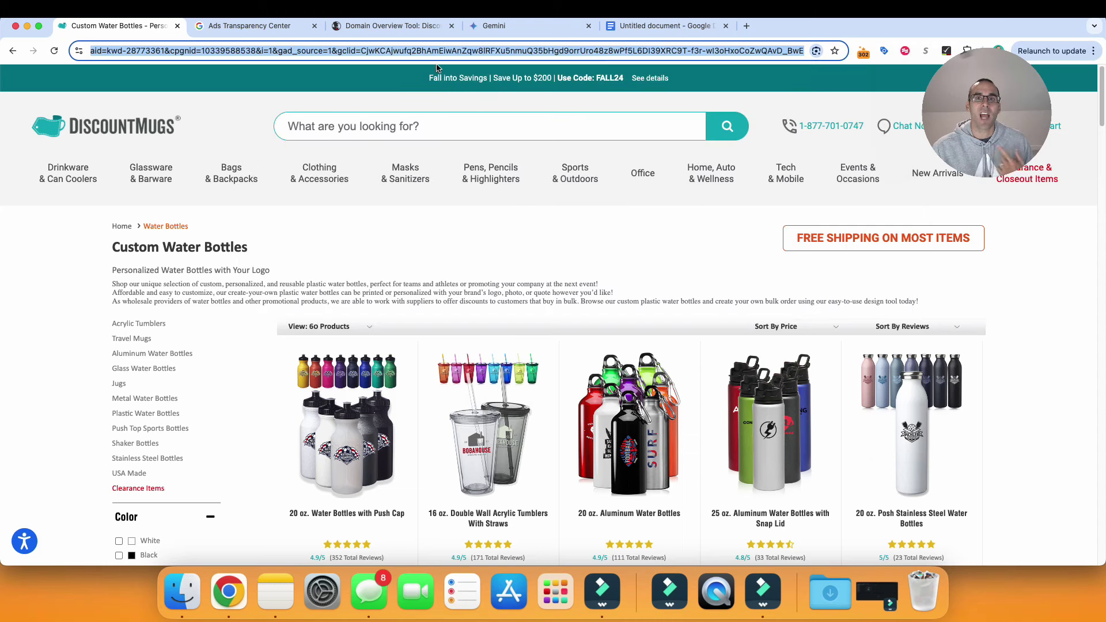
Switch to Gemini and review the prompt requesting campaign and ad group names from the DiscountMugs URL, plus its answer
{"action": "left_click", "coordinate": [524, 28]}
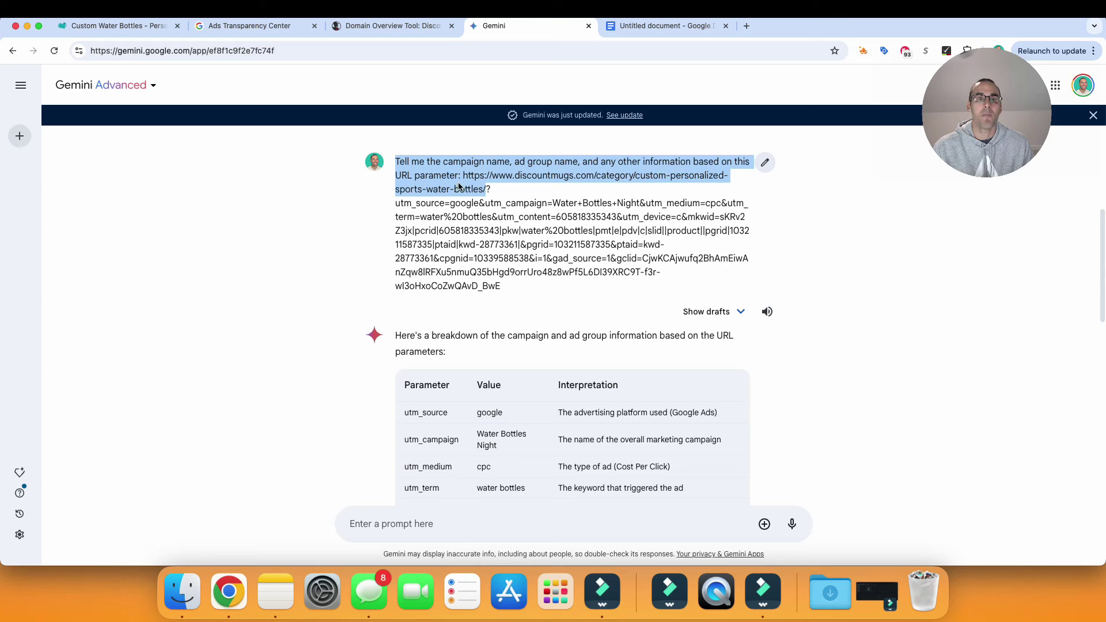
{"action": "left_click_drag", "start_coordinate": [465, 175], "coordinate": [534, 293]}
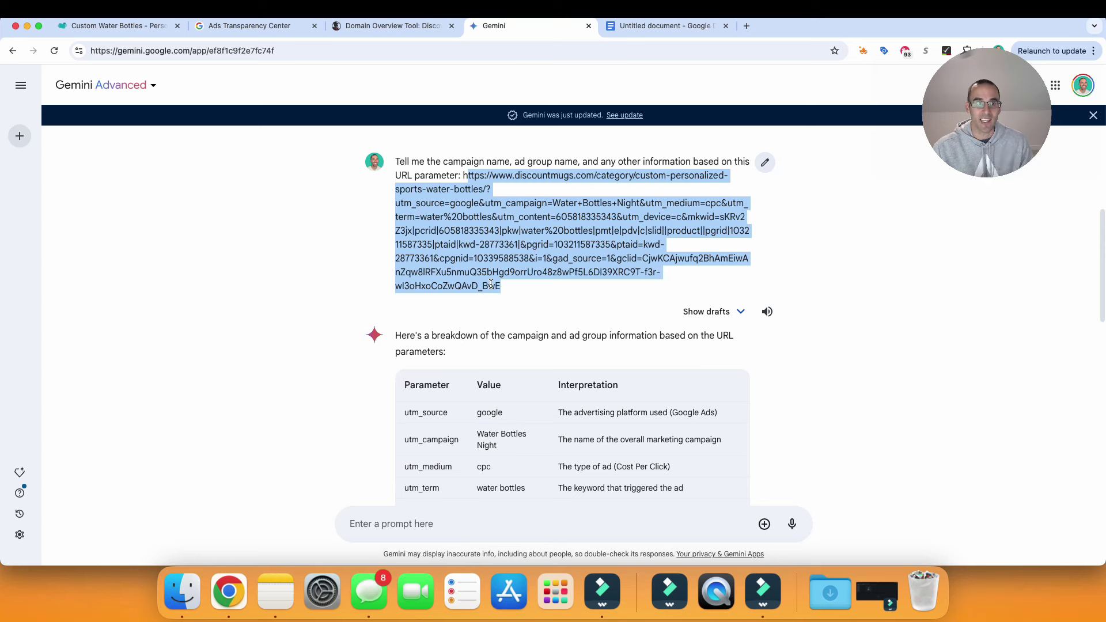
{"action": "scroll", "coordinate": [491, 284], "scroll_direction": "down", "scroll_amount": 3}
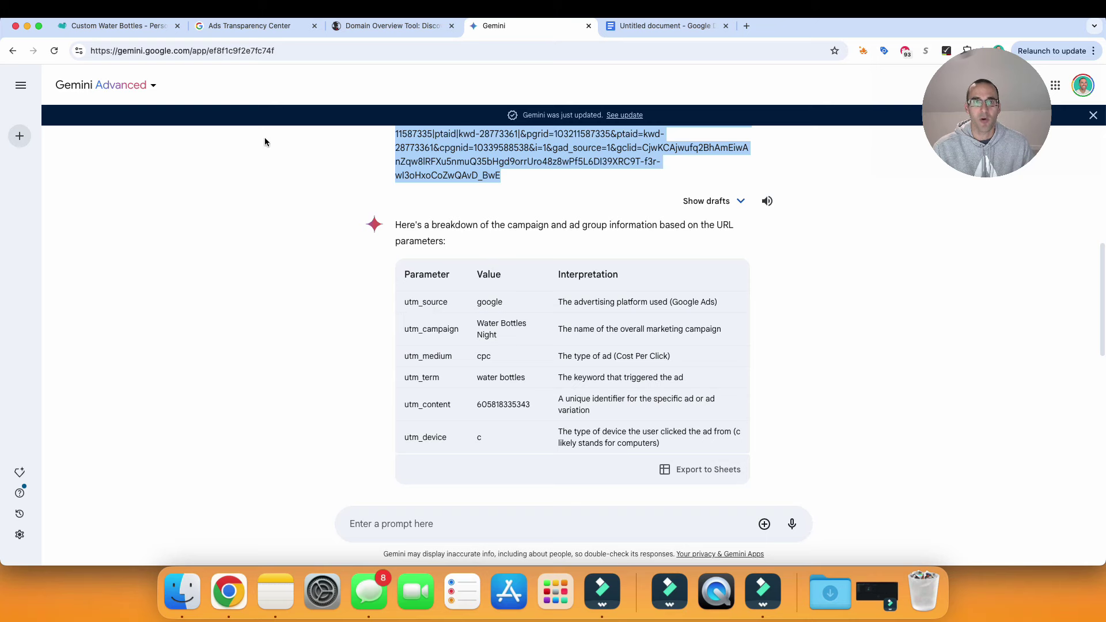
Return to the DiscountMugs page and highlight the full tracking URL in the address
{"action": "left_click", "coordinate": [138, 26]}
{"action": "left_click", "coordinate": [285, 52]}
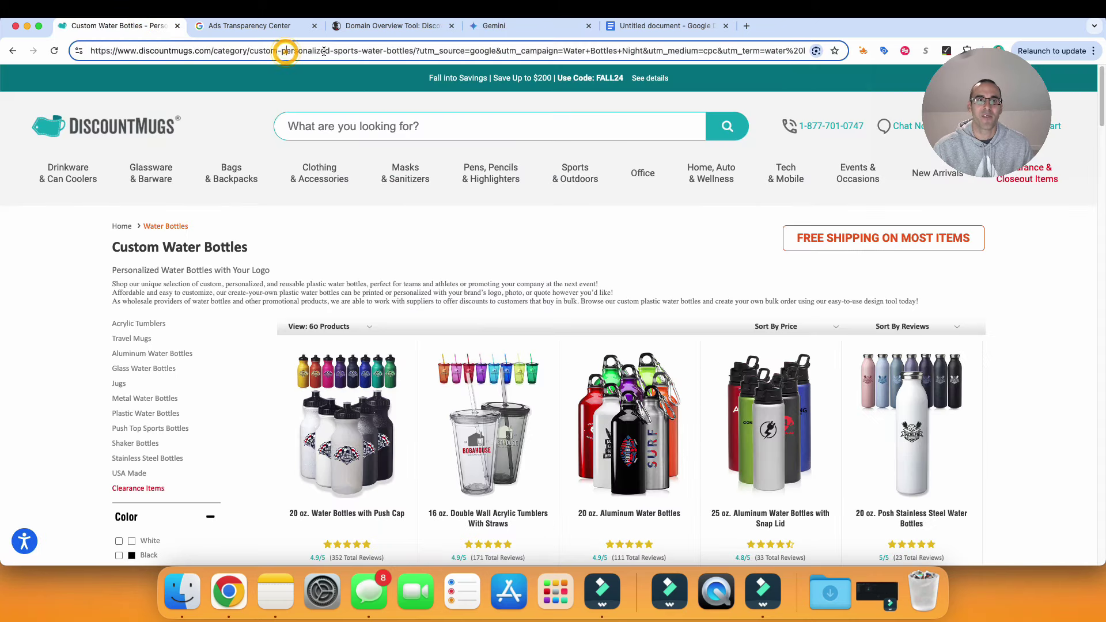
{"action": "left_click_drag", "start_coordinate": [453, 50], "coordinate": [774, 56]}
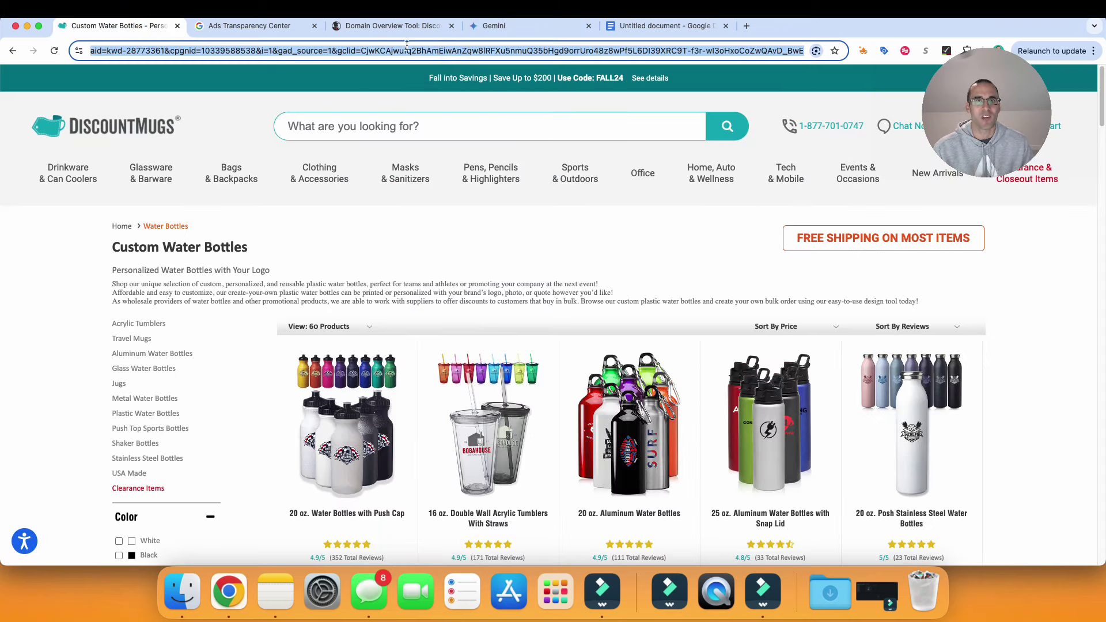
Go back to Gemini and examine the parameter table, covering the utm_source, utm_campaign and utm_content rows and their interpretations
{"action": "left_click", "coordinate": [506, 25]}
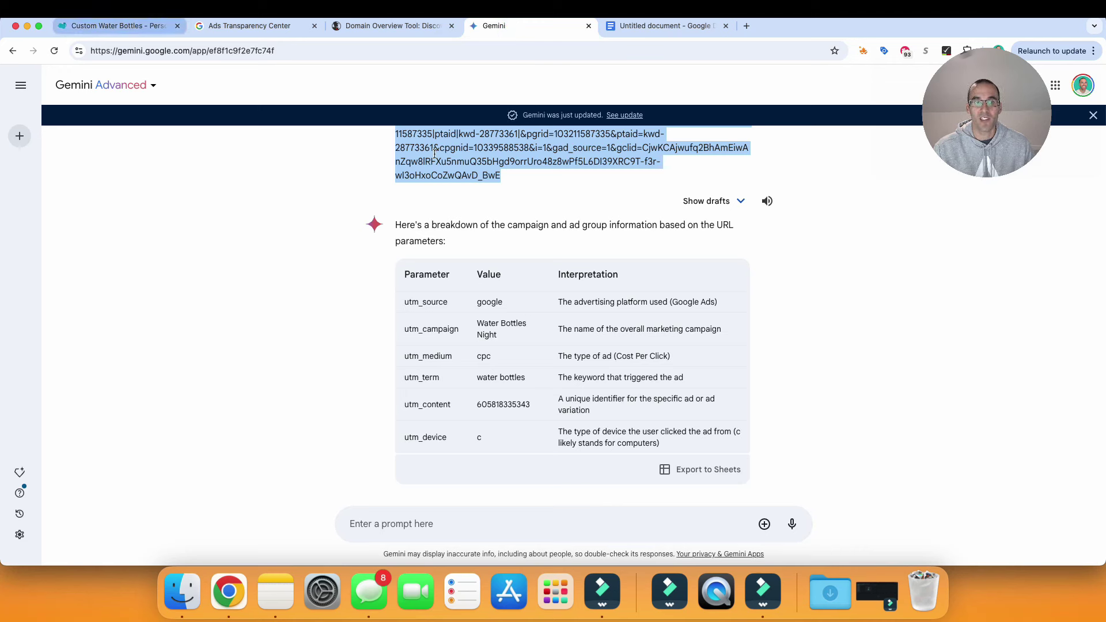
{"action": "left_click_drag", "start_coordinate": [408, 301], "coordinate": [447, 301]}
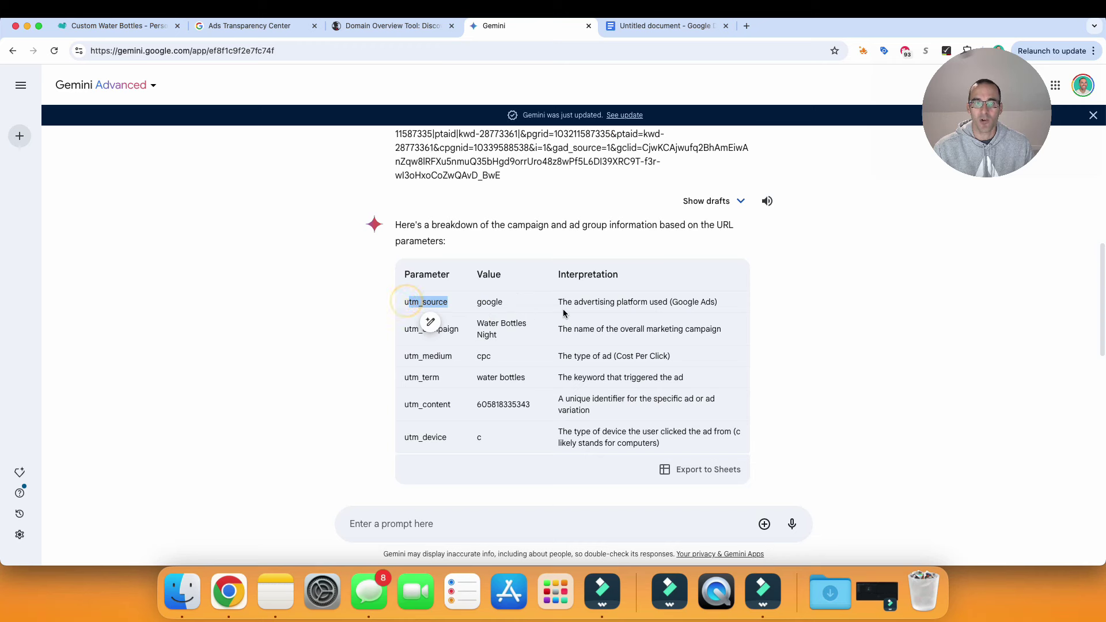
{"action": "left_click", "coordinate": [611, 301]}
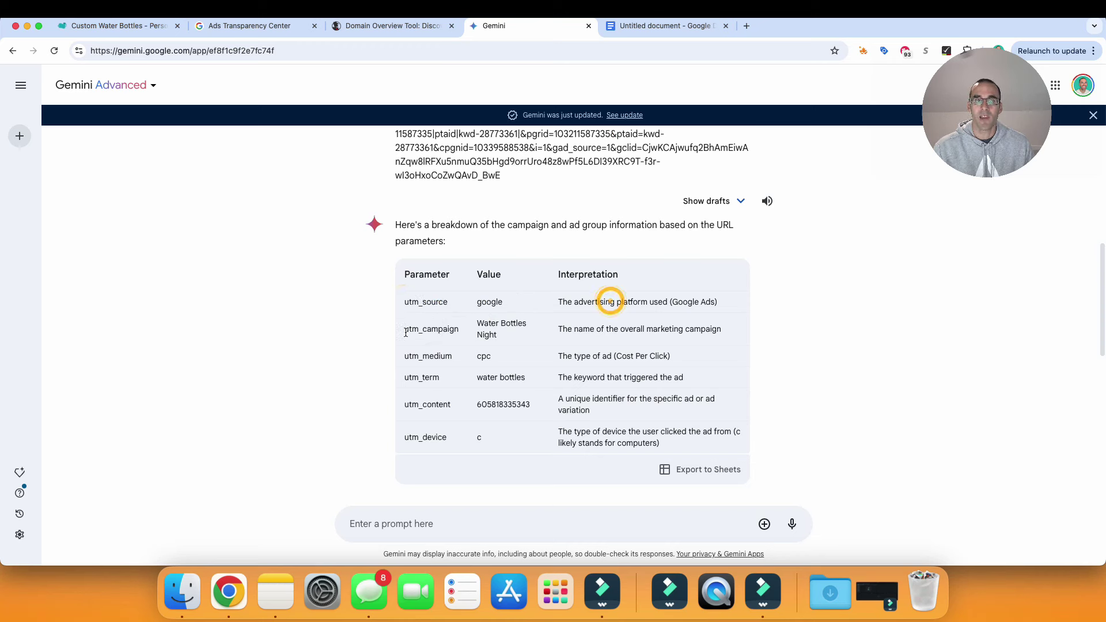
{"action": "left_click_drag", "start_coordinate": [473, 324], "coordinate": [529, 339]}
{"action": "left_click", "coordinate": [555, 337]}
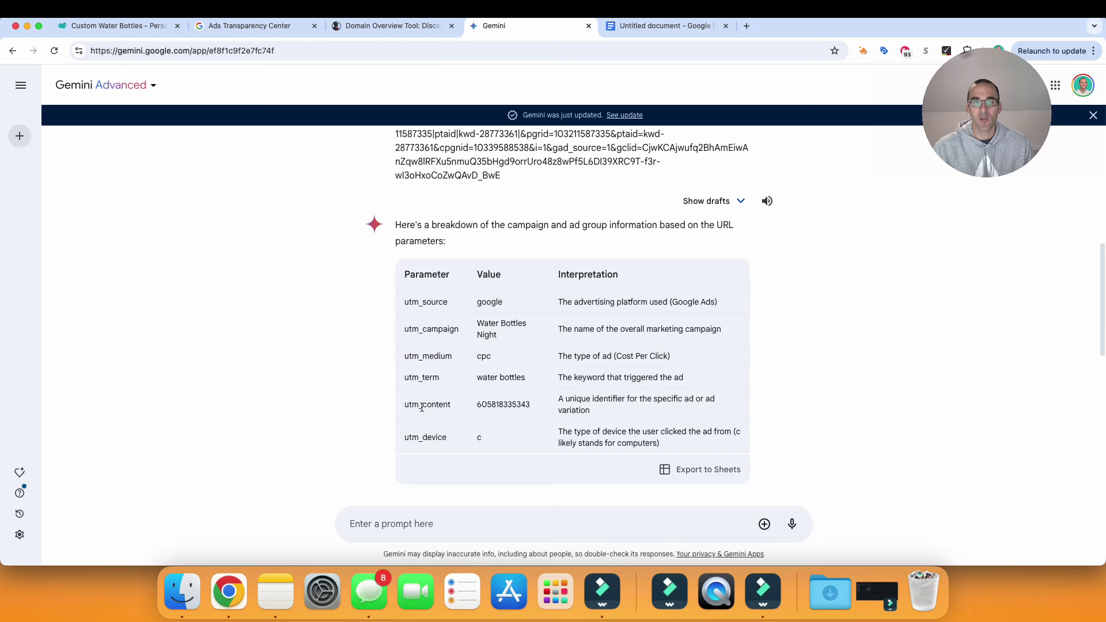
{"action": "double_click", "coordinate": [482, 404]}
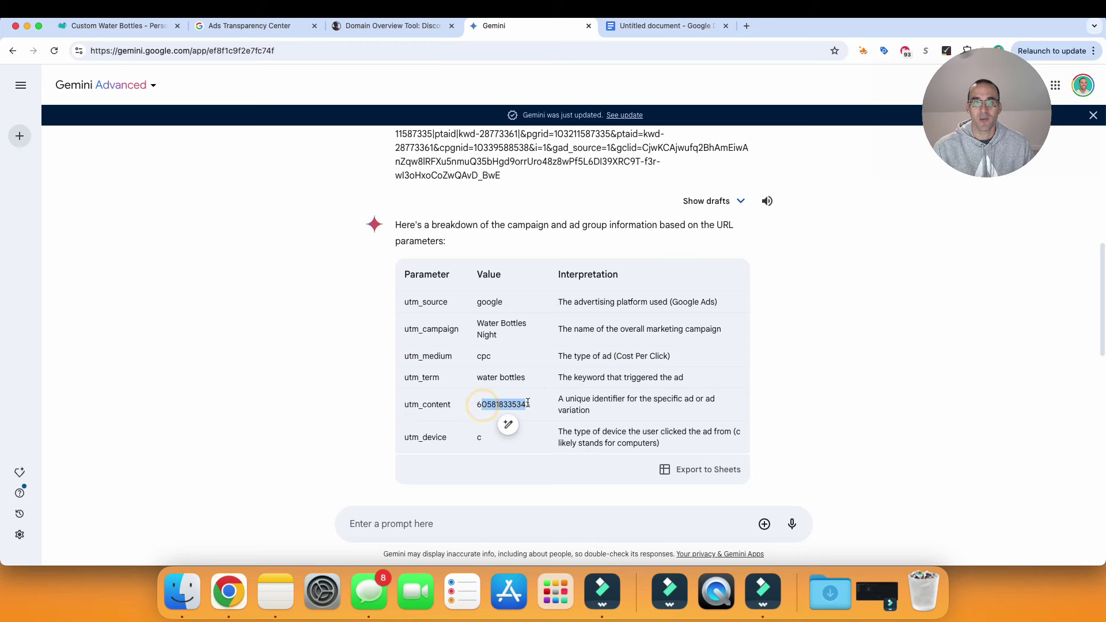
{"action": "left_click", "coordinate": [611, 408]}
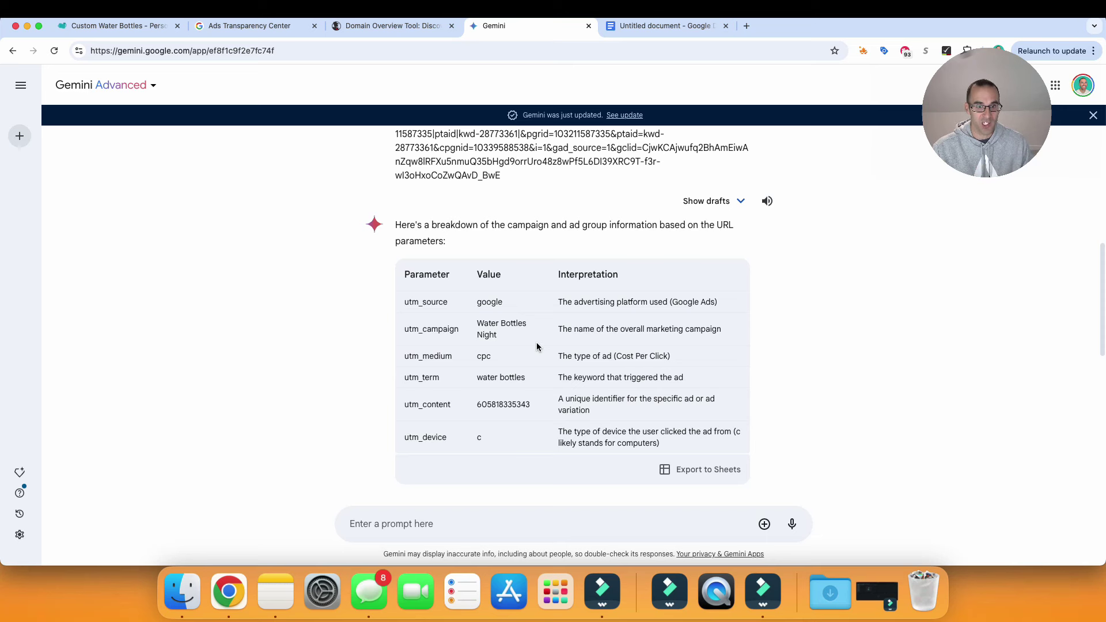
{"action": "scroll", "coordinate": [536, 346], "scroll_direction": "down", "scroll_amount": 1}
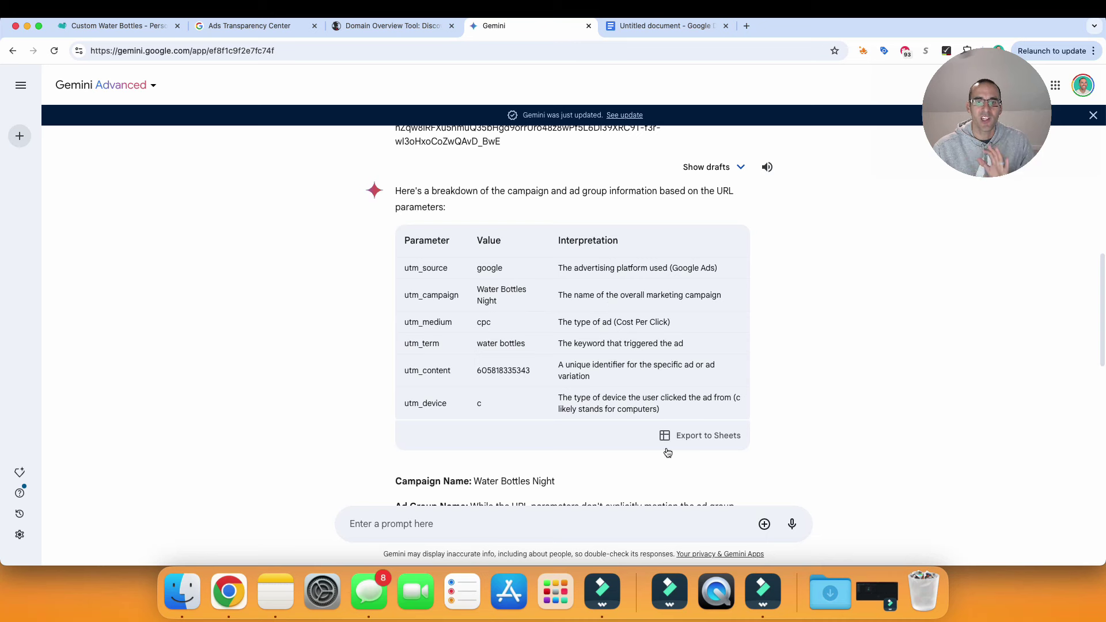
Export Gemini's URL parameter table to a Google Sheets spreadsheet and open it
{"action": "left_click", "coordinate": [696, 437]}
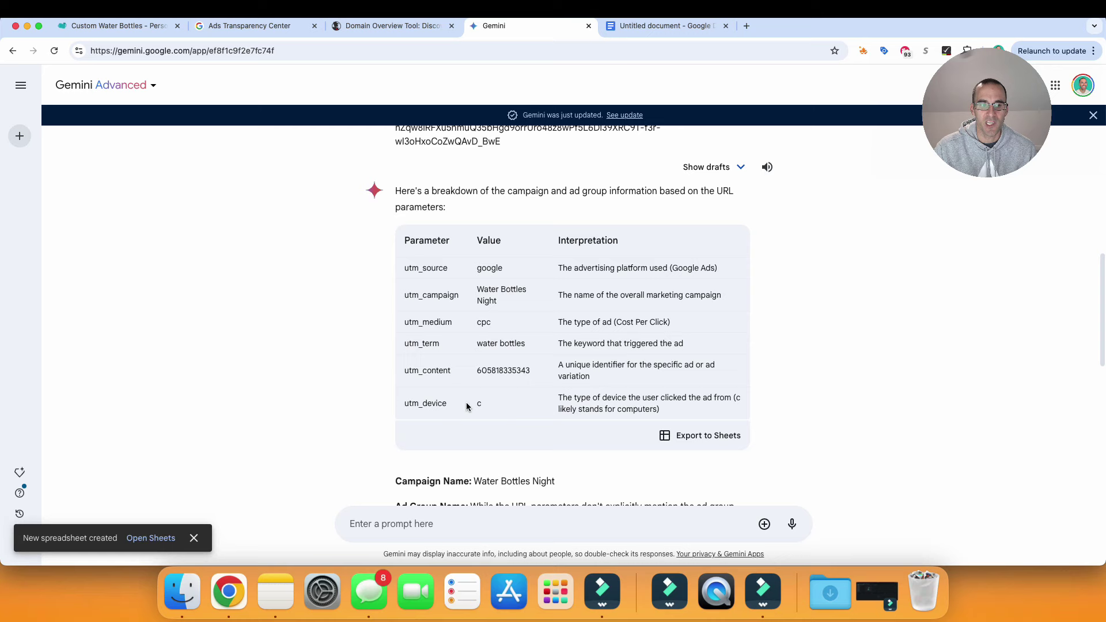
{"action": "left_click", "coordinate": [151, 538]}
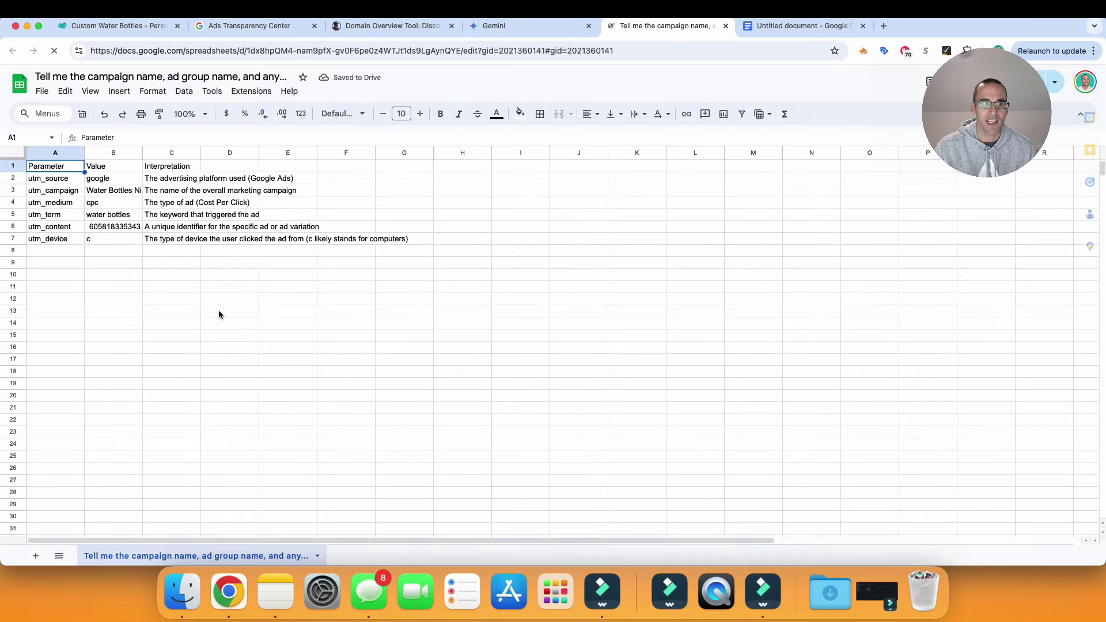
{"action": "left_click", "coordinate": [214, 310]}
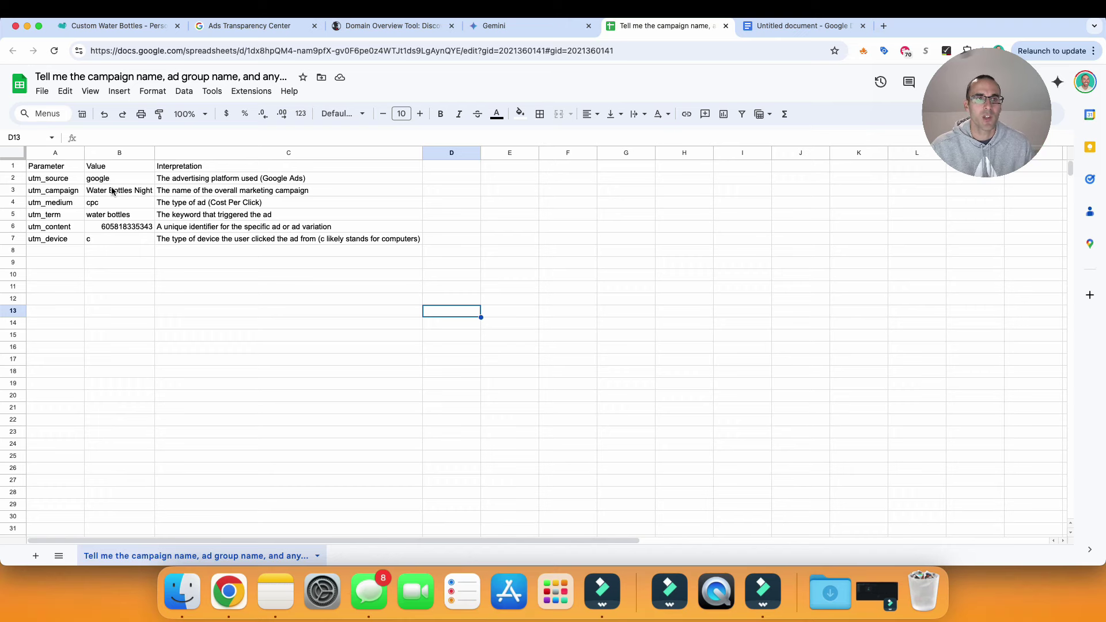
Switch to SpyFu, open the paid keywords list for discountmugs.com and look through its most successful keywords
{"action": "left_click", "coordinate": [131, 25]}
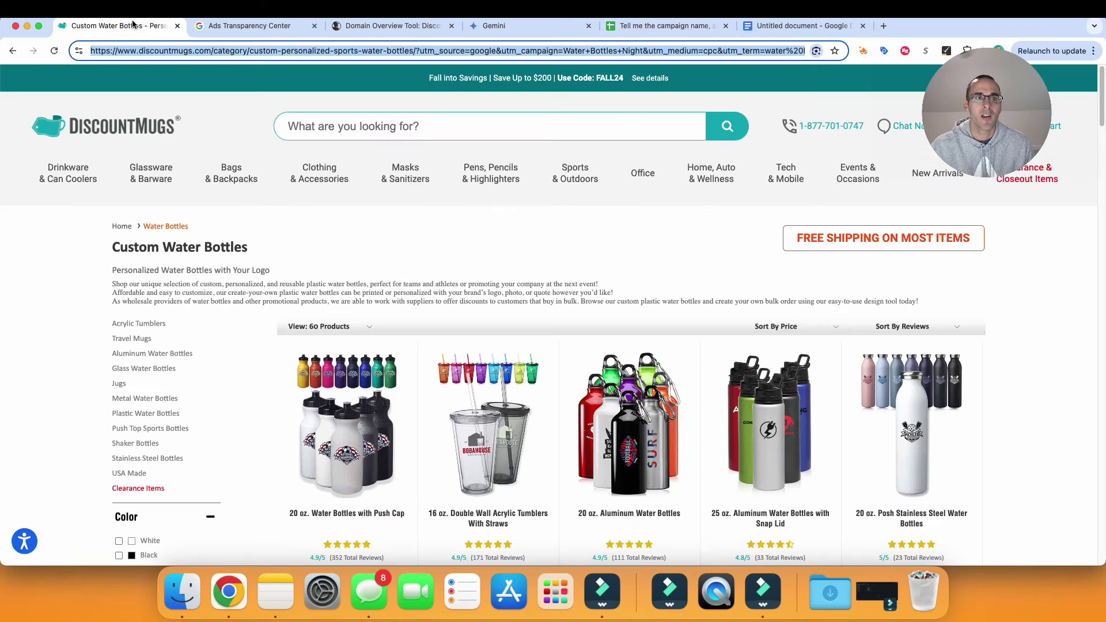
{"action": "left_click", "coordinate": [394, 29]}
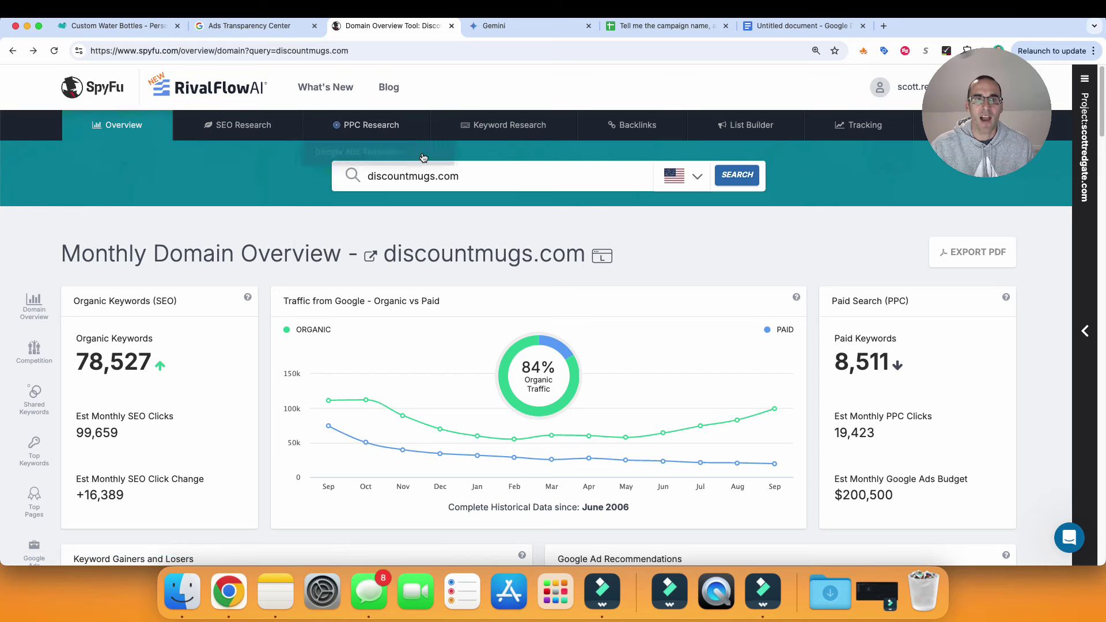
{"action": "left_click", "coordinate": [516, 179]}
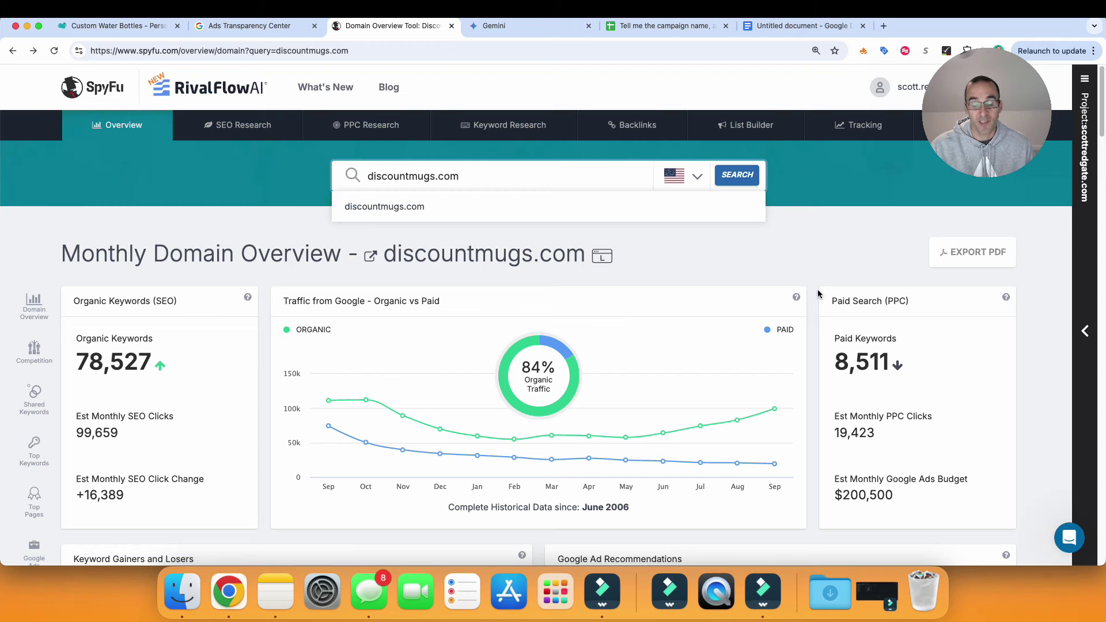
{"action": "left_click", "coordinate": [854, 371]}
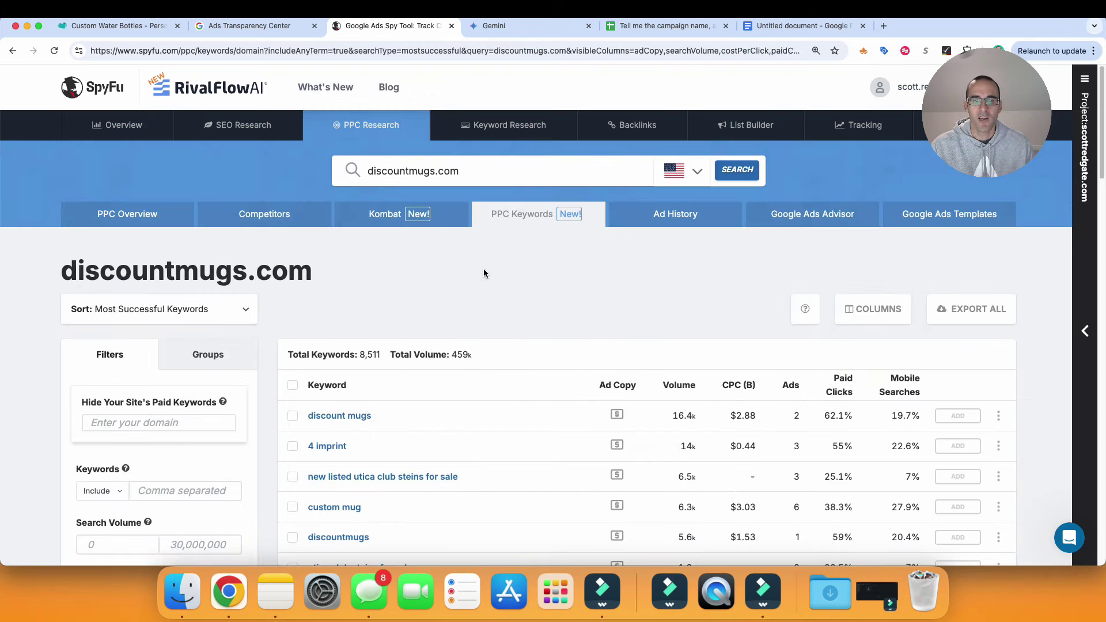
{"action": "scroll", "coordinate": [403, 257], "scroll_direction": "down", "scroll_amount": 3}
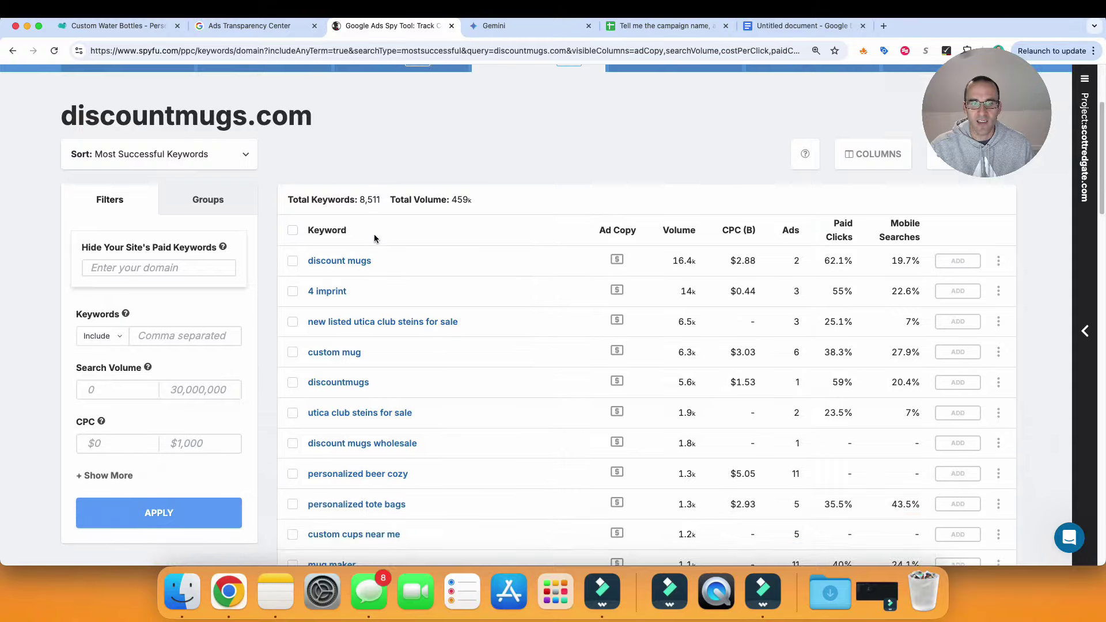
{"action": "scroll", "coordinate": [374, 239], "scroll_direction": "down", "scroll_amount": 4}
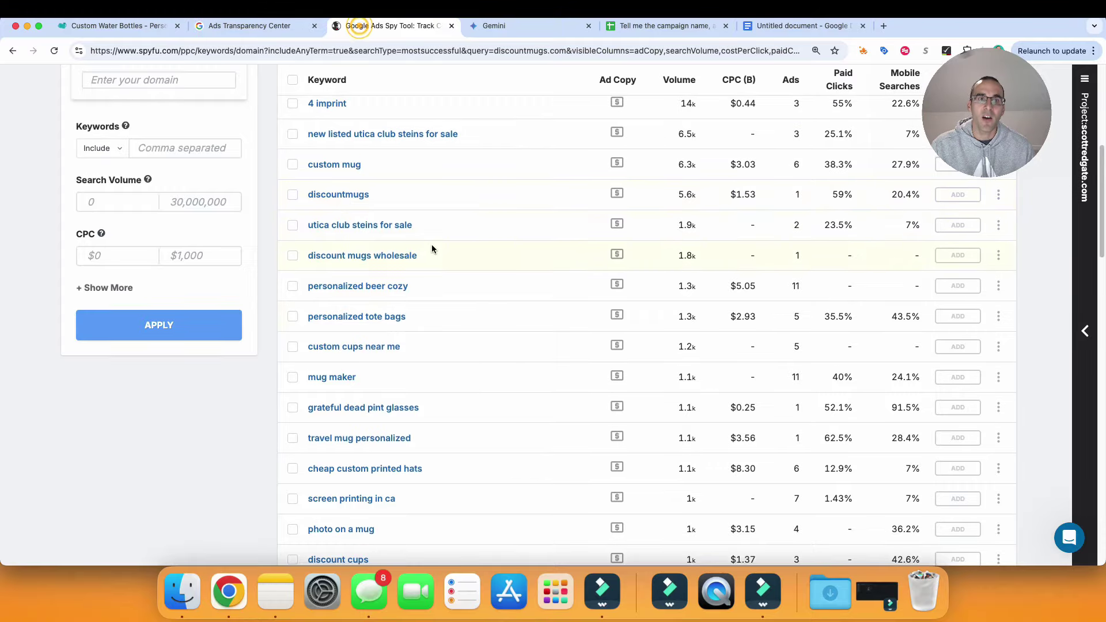
{"action": "scroll", "coordinate": [433, 242], "scroll_direction": "up", "scroll_amount": 5}
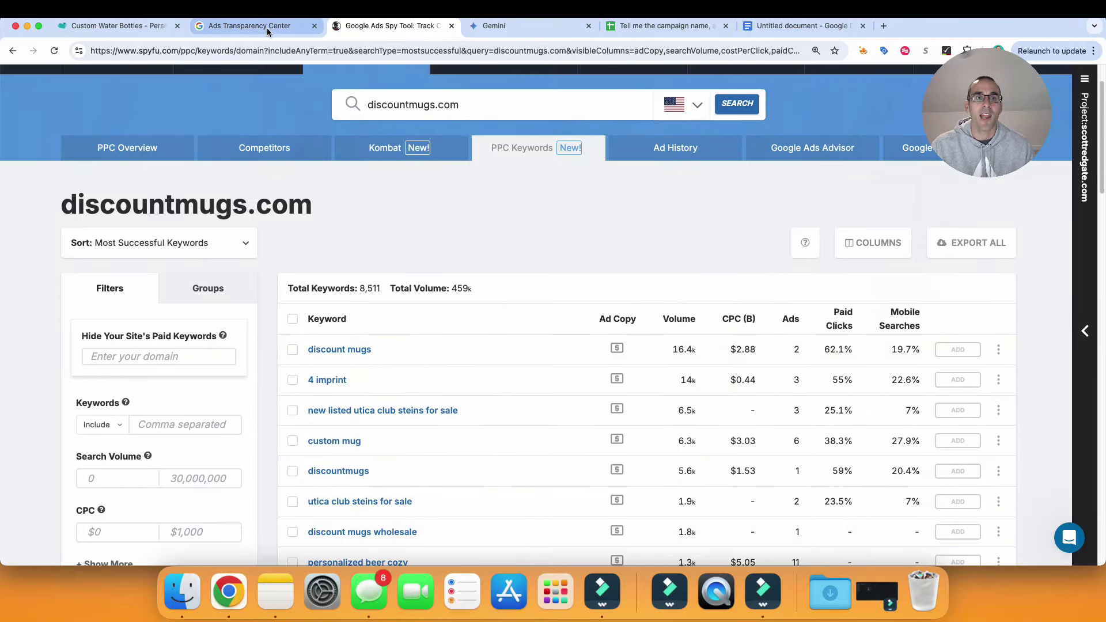
Switch to the Google Ads Transparency Center, search for "discount mugs" and choose the discountmugs.com website
{"action": "left_click", "coordinate": [267, 28]}
{"action": "scroll", "coordinate": [414, 167], "scroll_direction": "down", "scroll_amount": 5}
{"action": "scroll", "coordinate": [423, 172], "scroll_direction": "up", "scroll_amount": 5}
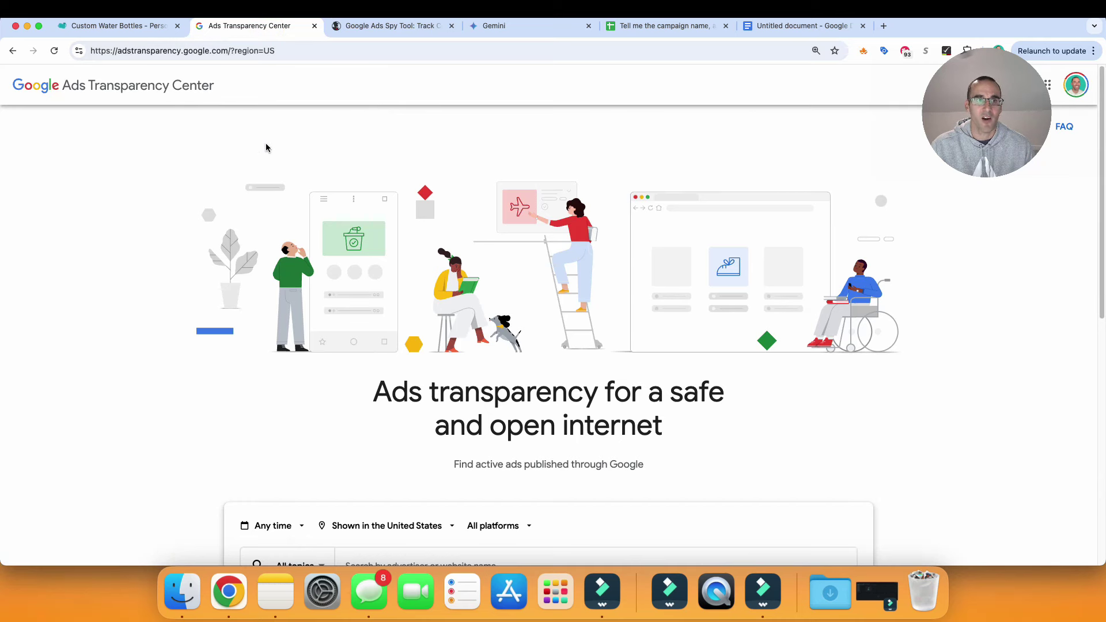
{"action": "scroll", "coordinate": [347, 277], "scroll_direction": "down", "scroll_amount": 3}
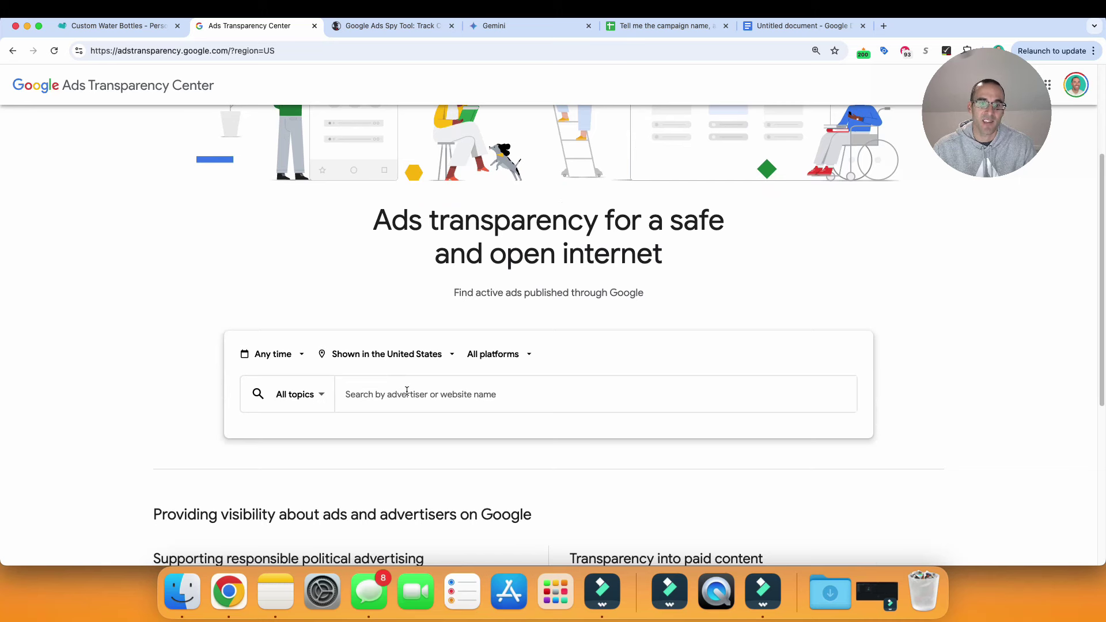
{"action": "scroll", "coordinate": [397, 324], "scroll_direction": "down", "scroll_amount": 1}
{"action": "left_click", "coordinate": [386, 337]}
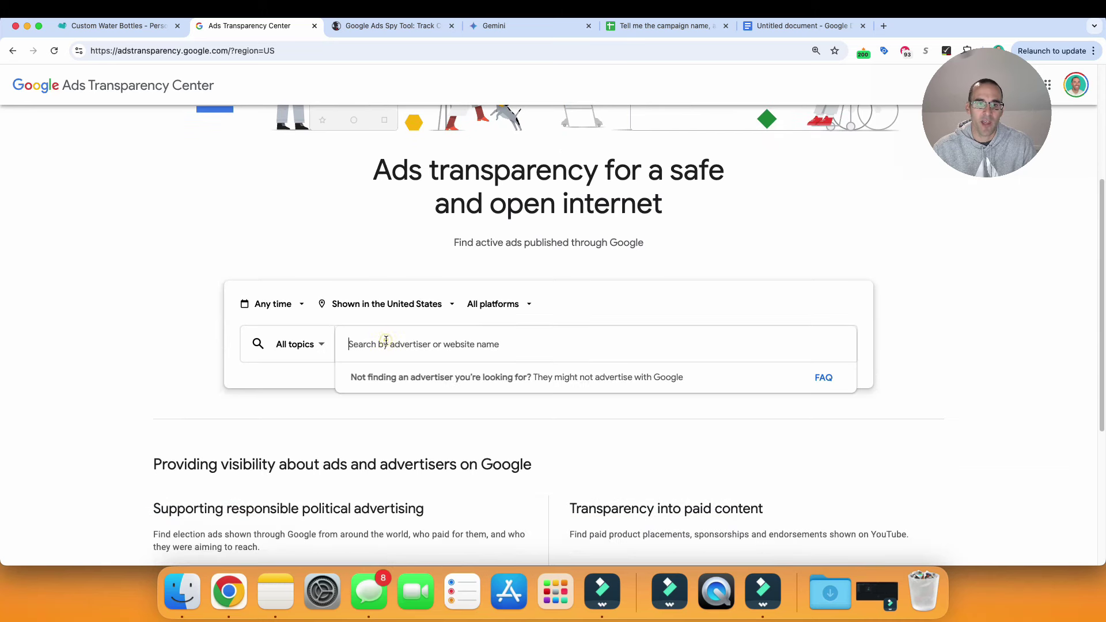
{"action": "type", "text": "dis"}
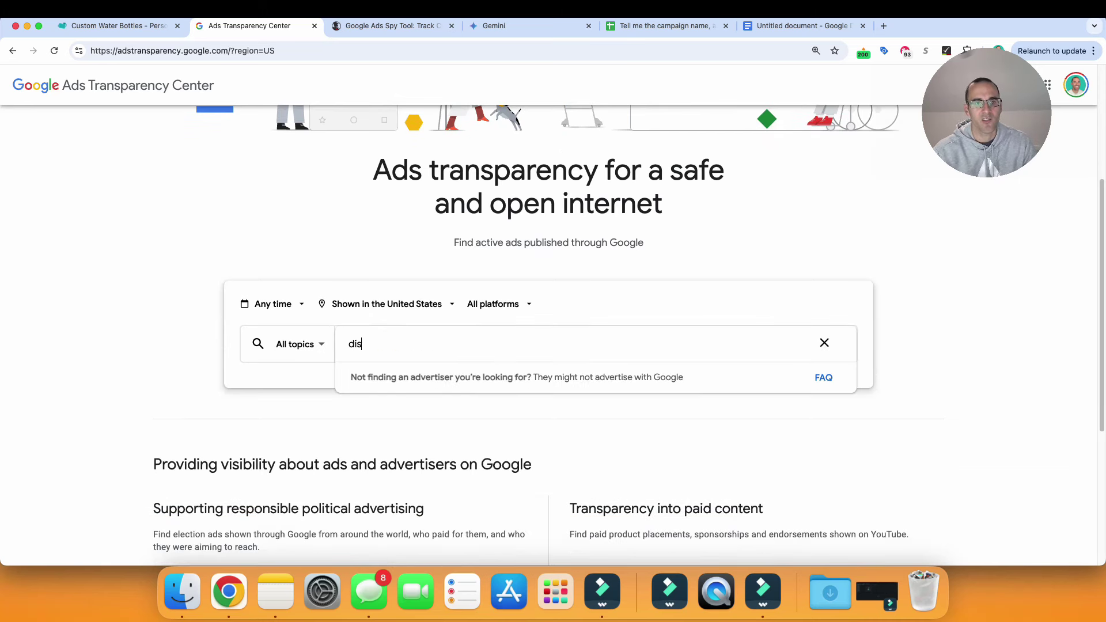
{"action": "type", "text": "count mugs"}
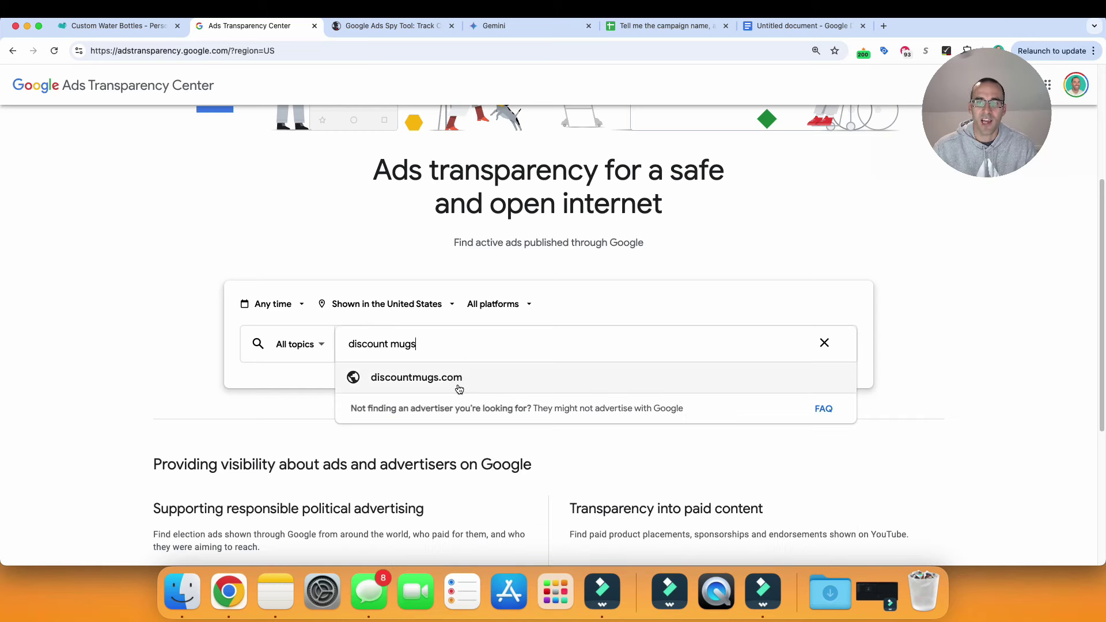
{"action": "left_click", "coordinate": [458, 389]}
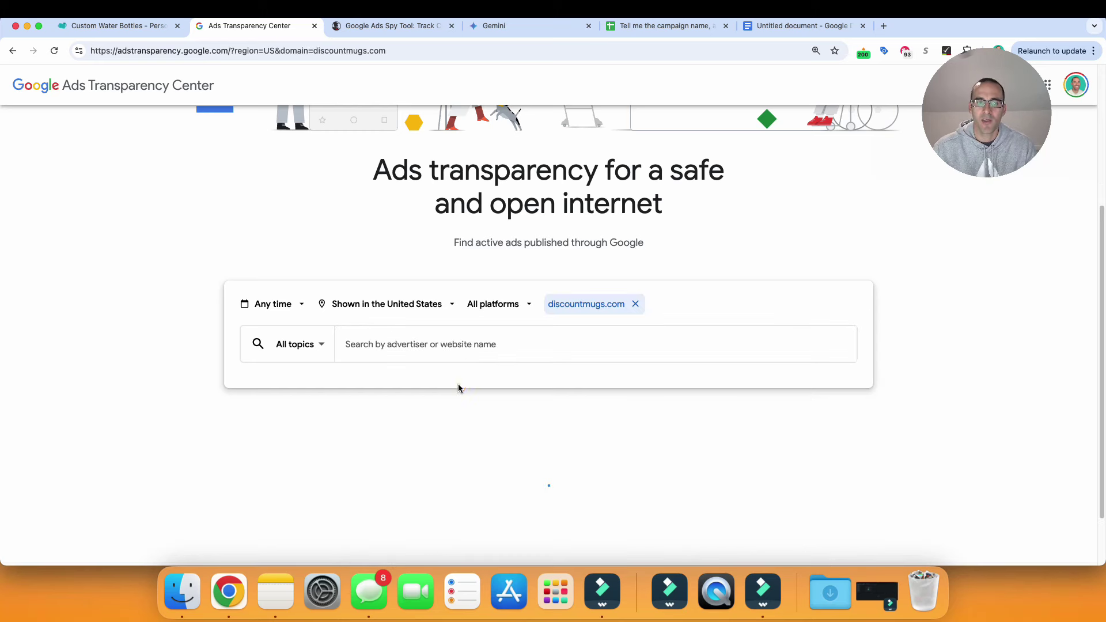
Filter the discountmugs.com ads to the Text format and look over the sponsored text ads
{"action": "scroll", "coordinate": [599, 375], "scroll_direction": "down", "scroll_amount": 2}
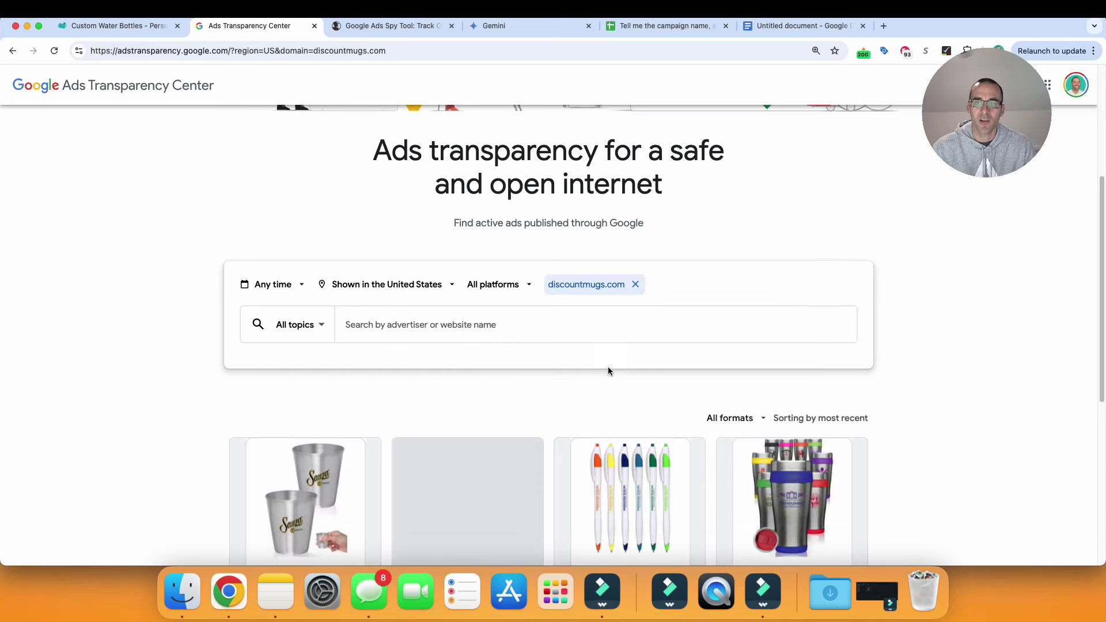
{"action": "scroll", "coordinate": [713, 390], "scroll_direction": "down", "scroll_amount": 3}
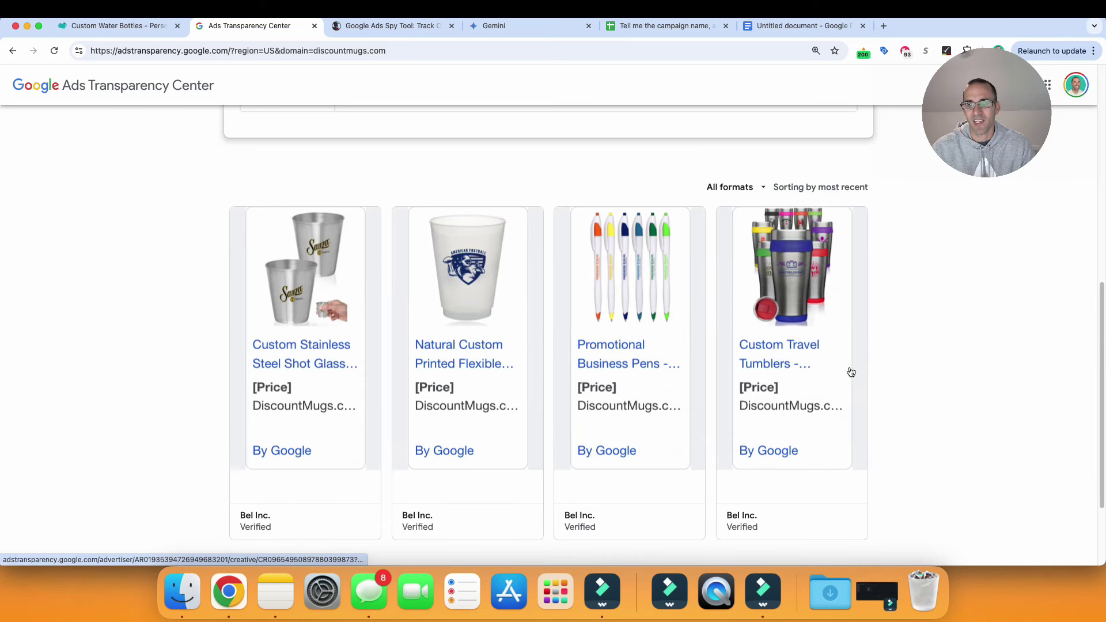
{"action": "left_click", "coordinate": [743, 196]}
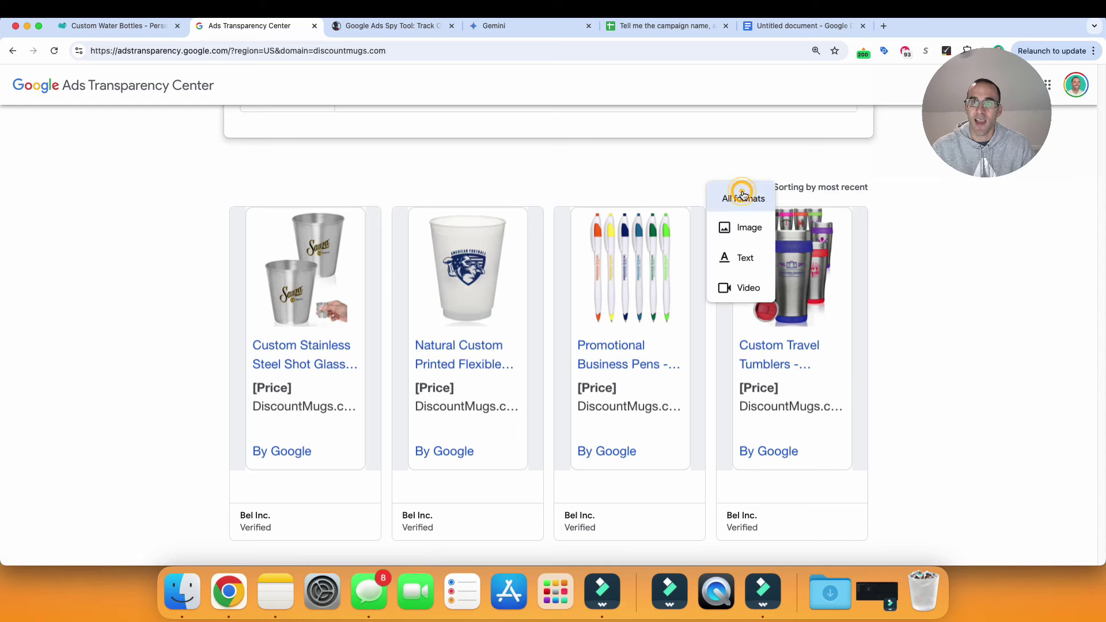
{"action": "left_click", "coordinate": [749, 260]}
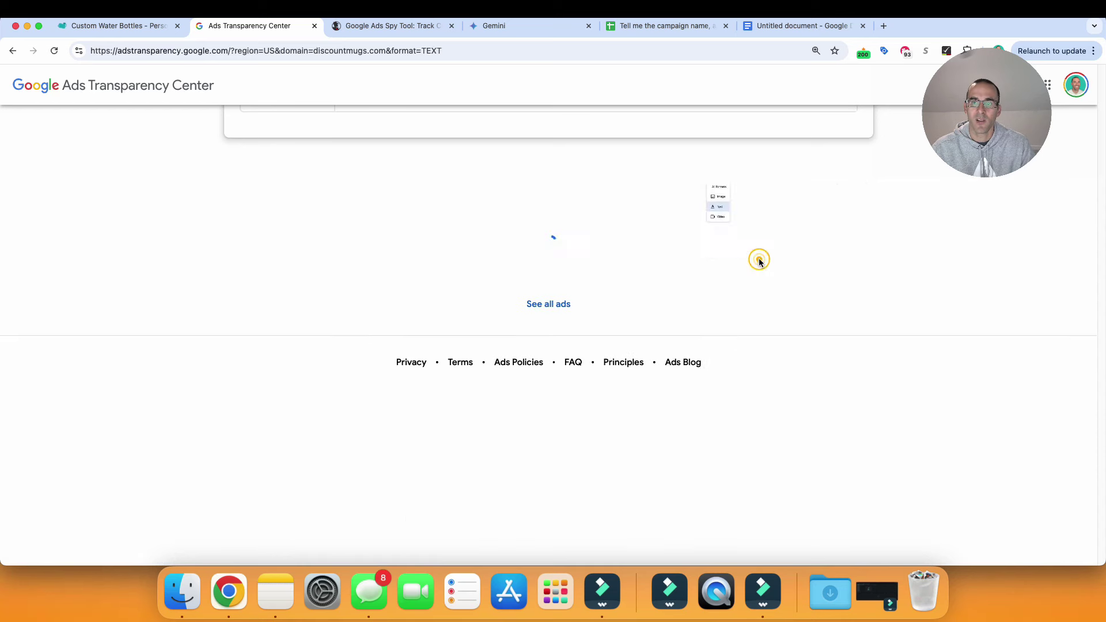
{"action": "scroll", "coordinate": [524, 251], "scroll_direction": "down", "scroll_amount": 3}
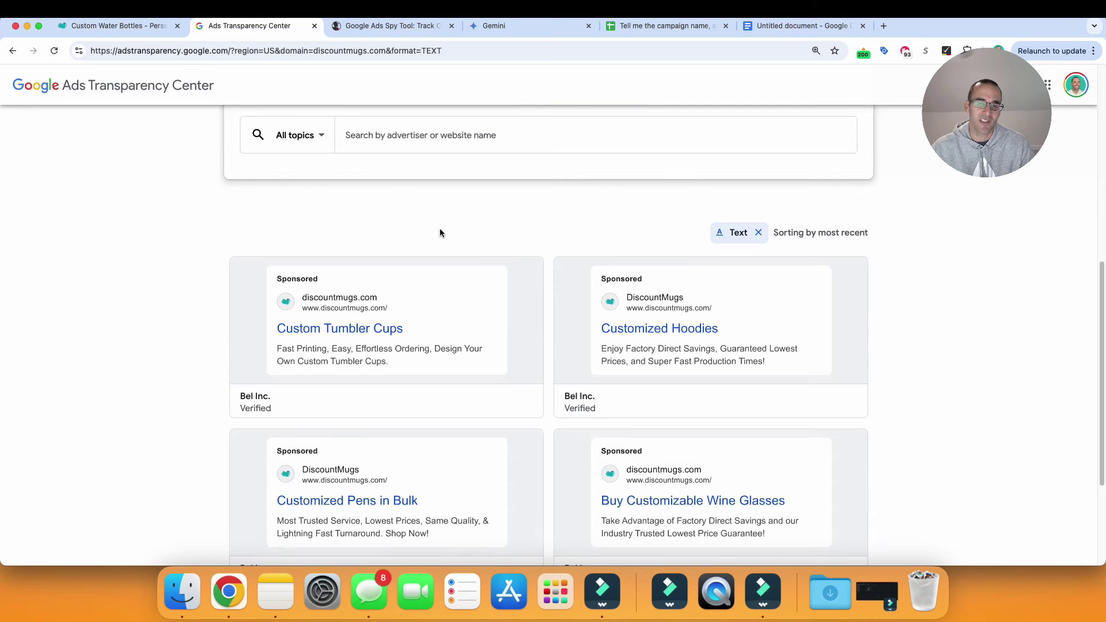
{"action": "scroll", "coordinate": [455, 233], "scroll_direction": "down", "scroll_amount": 3}
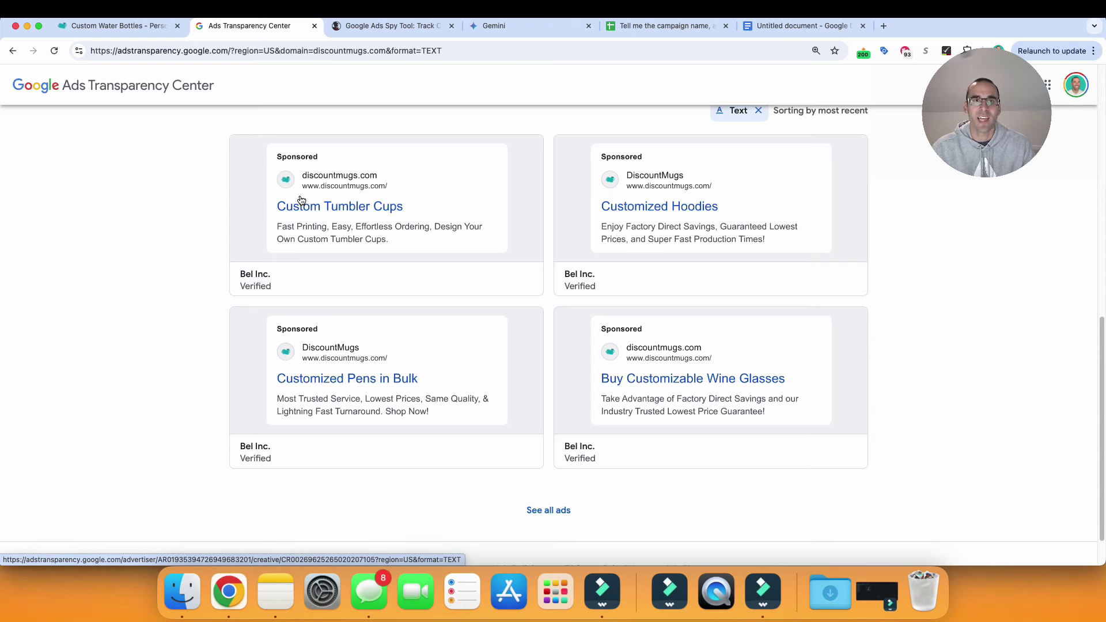
Return to the exported spreadsheet and copy the parameter rows in A2:C7
{"action": "left_click", "coordinate": [662, 25]}
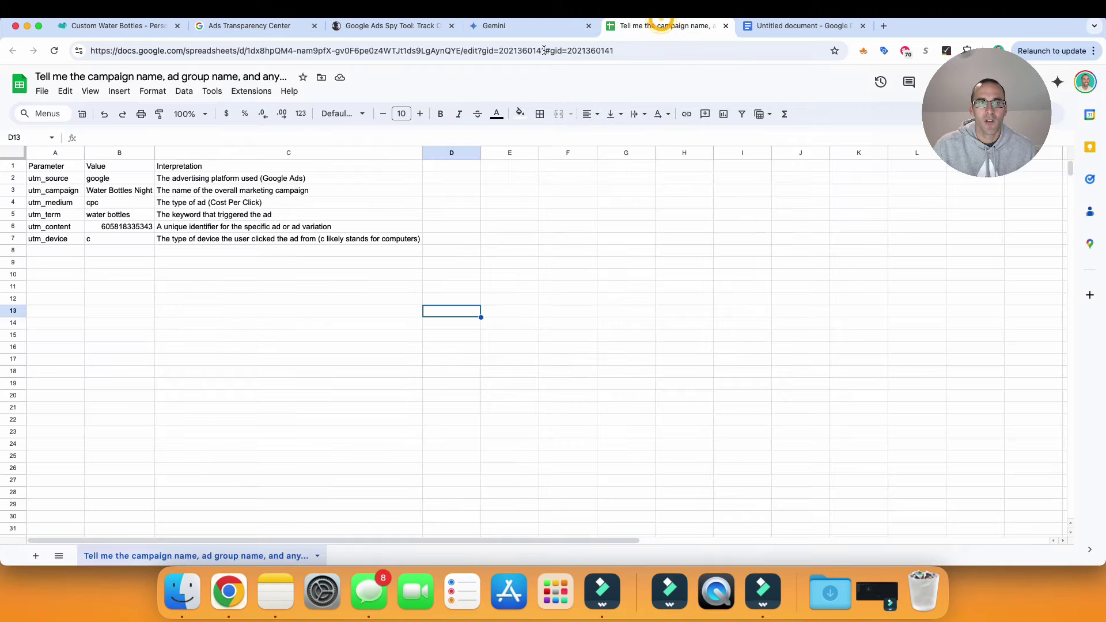
{"action": "left_click_drag", "start_coordinate": [46, 181], "coordinate": [276, 242]}
{"action": "key", "text": "super+c"}
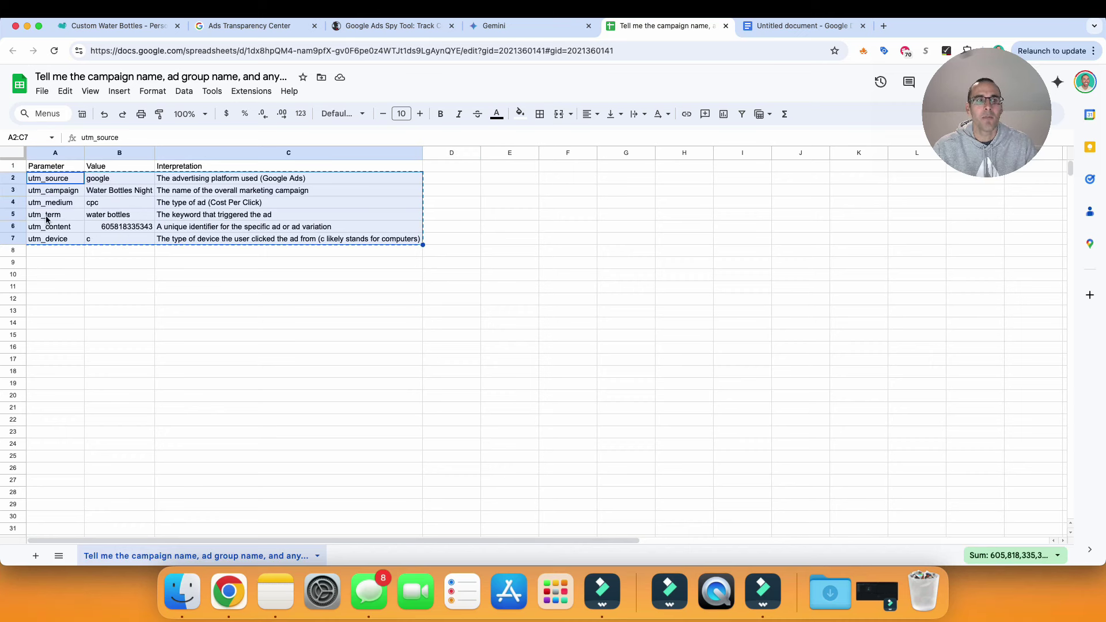
{"action": "left_click", "coordinate": [517, 27]}
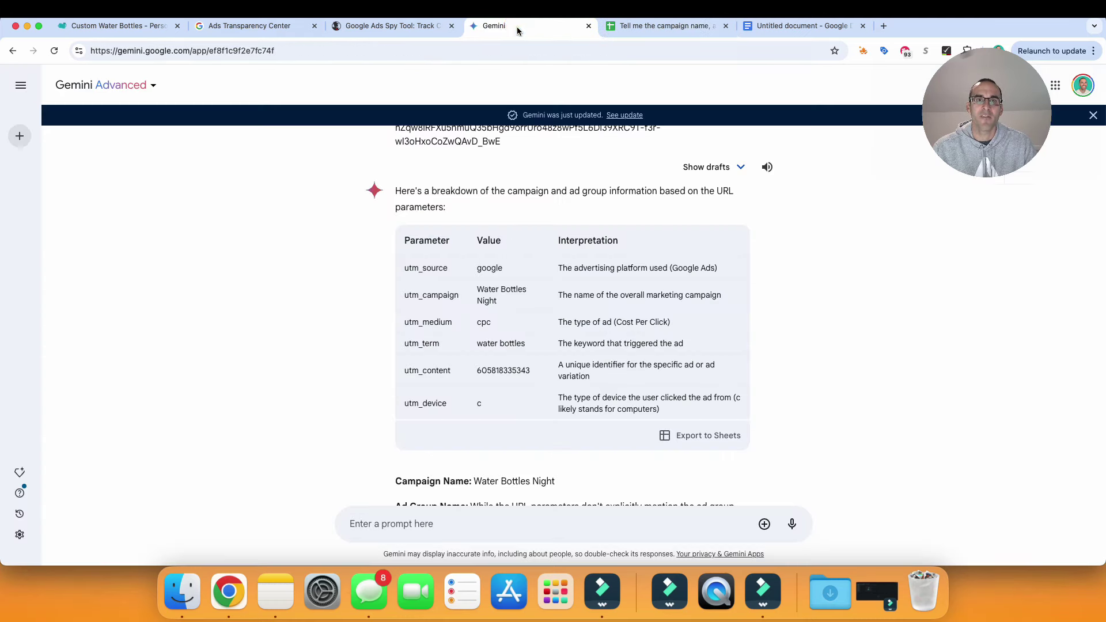
{"action": "left_click", "coordinate": [670, 29]}
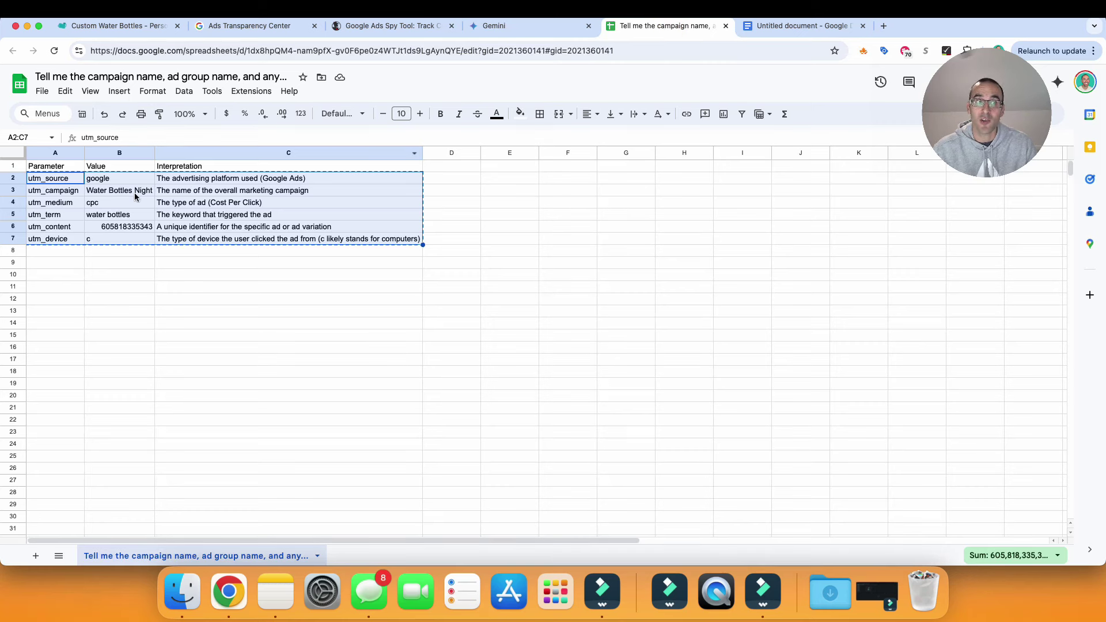
Paste the copied parameter rows as three further blocks starting at A9, A17 and A27
{"action": "left_click", "coordinate": [140, 286]}
{"action": "left_click", "coordinate": [46, 264]}
{"action": "key", "text": "super+v"}
{"action": "left_click", "coordinate": [46, 362]}
{"action": "key", "text": "super+v"}
{"action": "left_click", "coordinate": [37, 482]}
{"action": "key", "text": "super+v"}
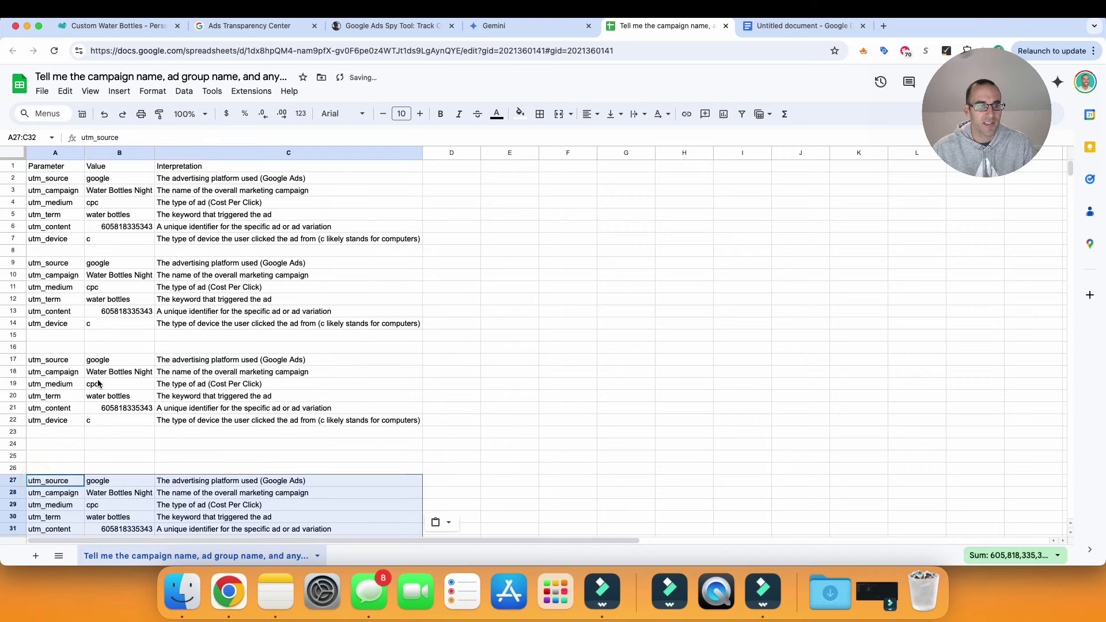
Look over the stacked parameter blocks and select the range A1:C38
{"action": "scroll", "coordinate": [131, 199], "scroll_direction": "up", "scroll_amount": 3}
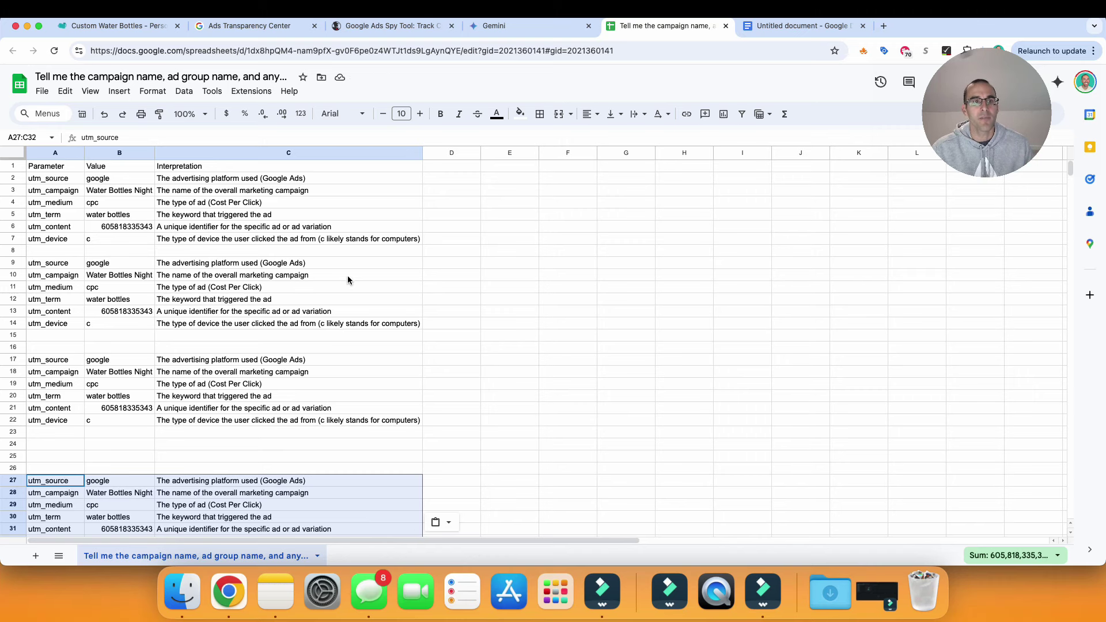
{"action": "scroll", "coordinate": [348, 280], "scroll_direction": "down", "scroll_amount": 5}
{"action": "scroll", "coordinate": [362, 279], "scroll_direction": "up", "scroll_amount": 5}
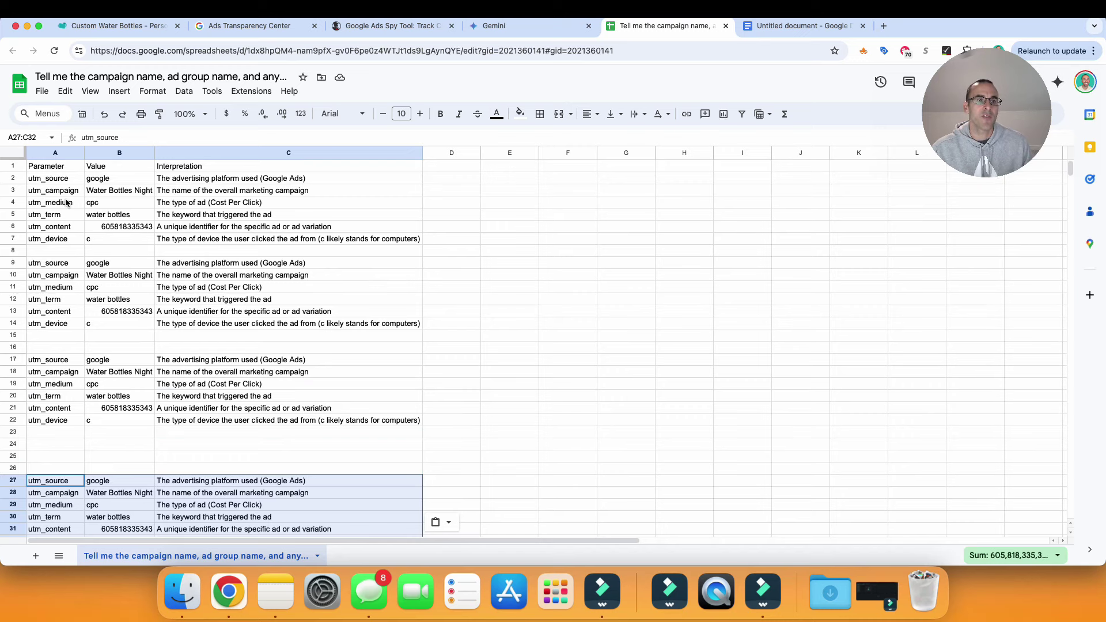
{"action": "left_click_drag", "start_coordinate": [32, 165], "coordinate": [380, 532]}
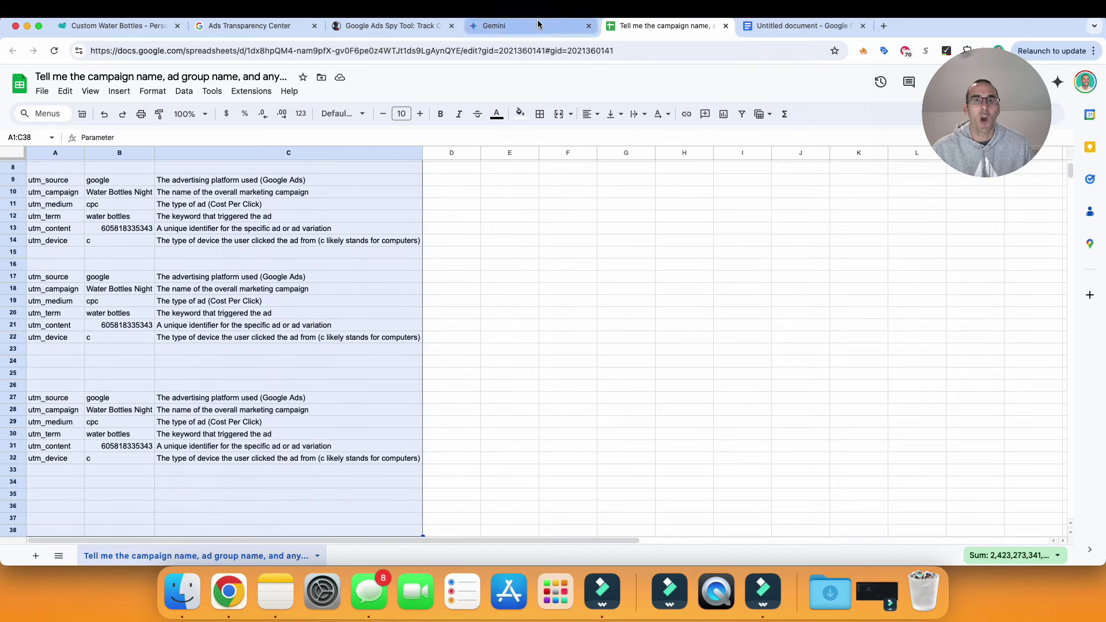
In Gemini, draft the prompt "can you better organize this information so I can understand the structure of this Google Ads account?"
{"action": "left_click", "coordinate": [538, 24]}
{"action": "scroll", "coordinate": [393, 486], "scroll_direction": "down", "scroll_amount": 6}
{"action": "left_click", "coordinate": [395, 521]}
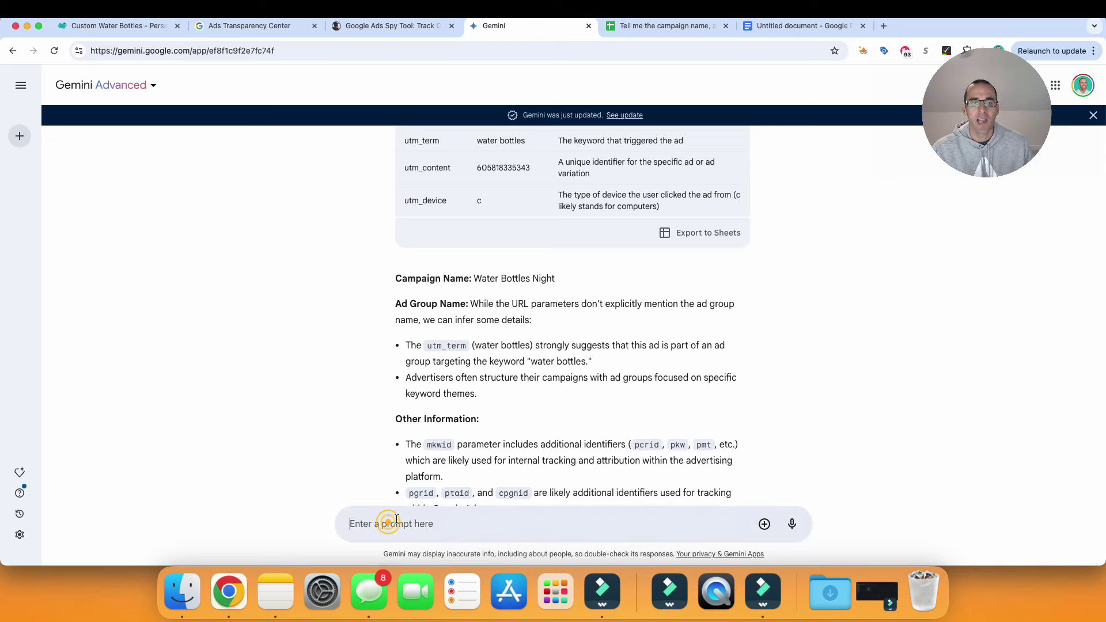
{"action": "type", "text": "can you better organize this information so I can understand the structure of this Google Ads account?"}
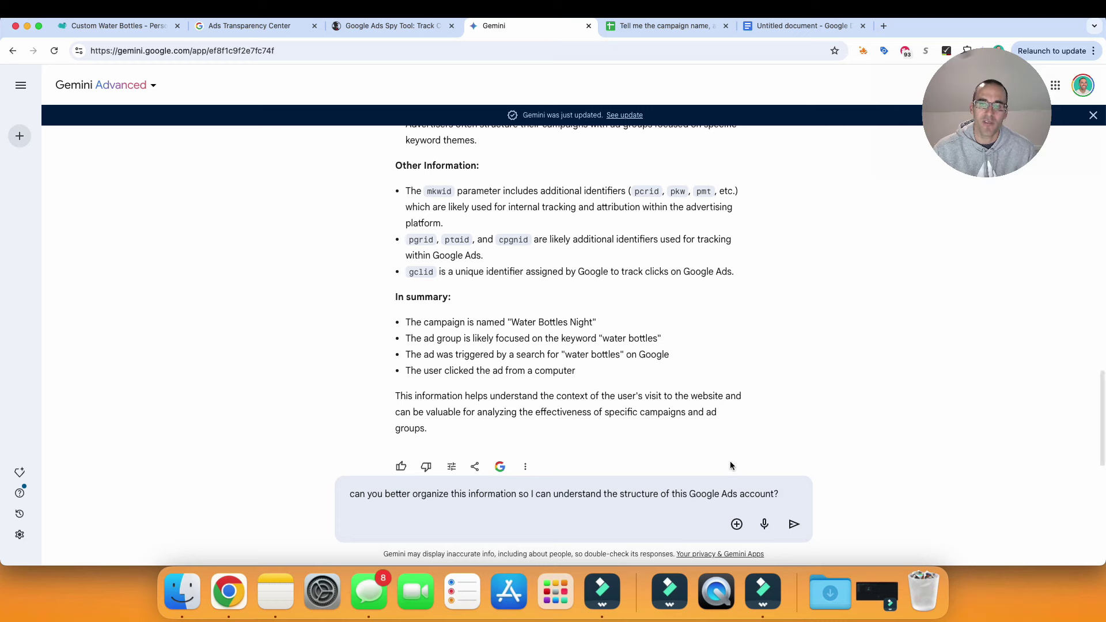
{"action": "left_click", "coordinate": [668, 34]}
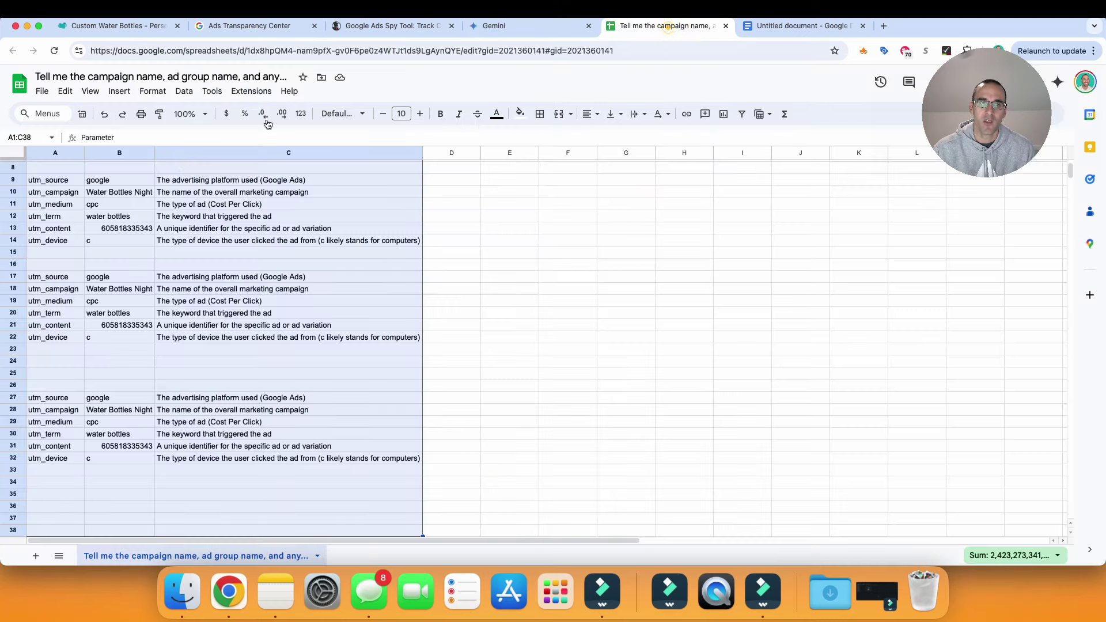
{"action": "left_click", "coordinate": [507, 29]}
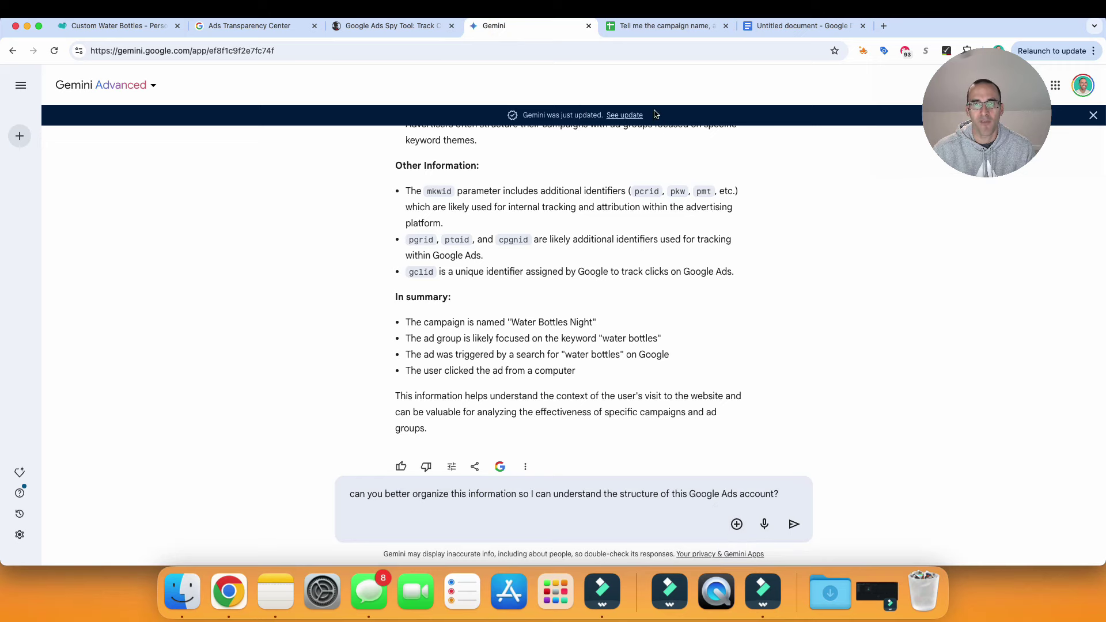
{"action": "left_click", "coordinate": [663, 26]}
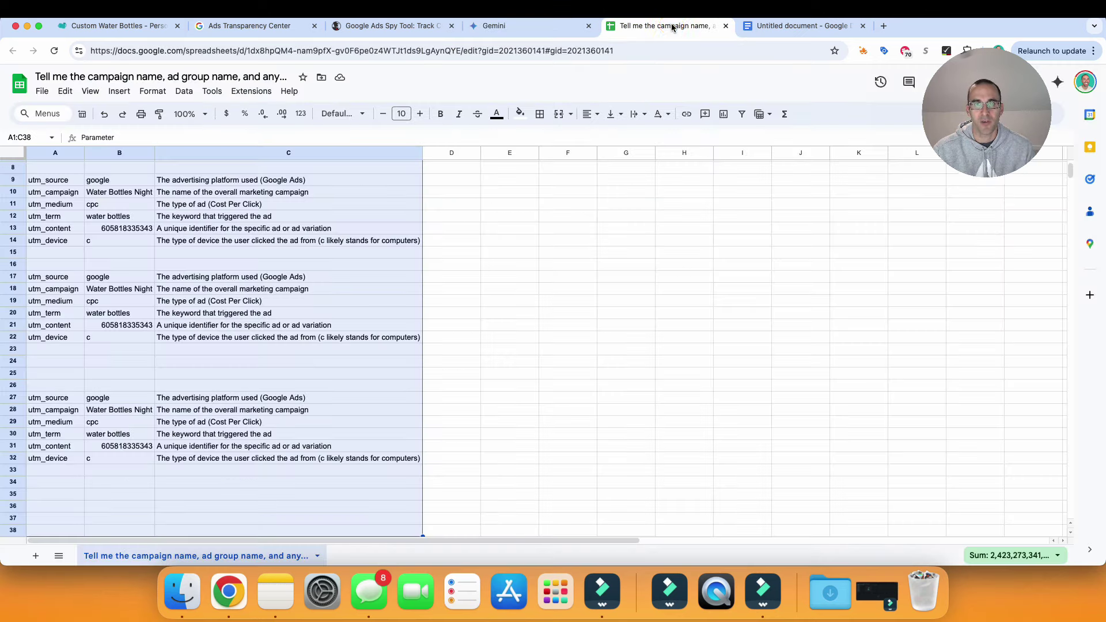
{"action": "left_click", "coordinate": [539, 26]}
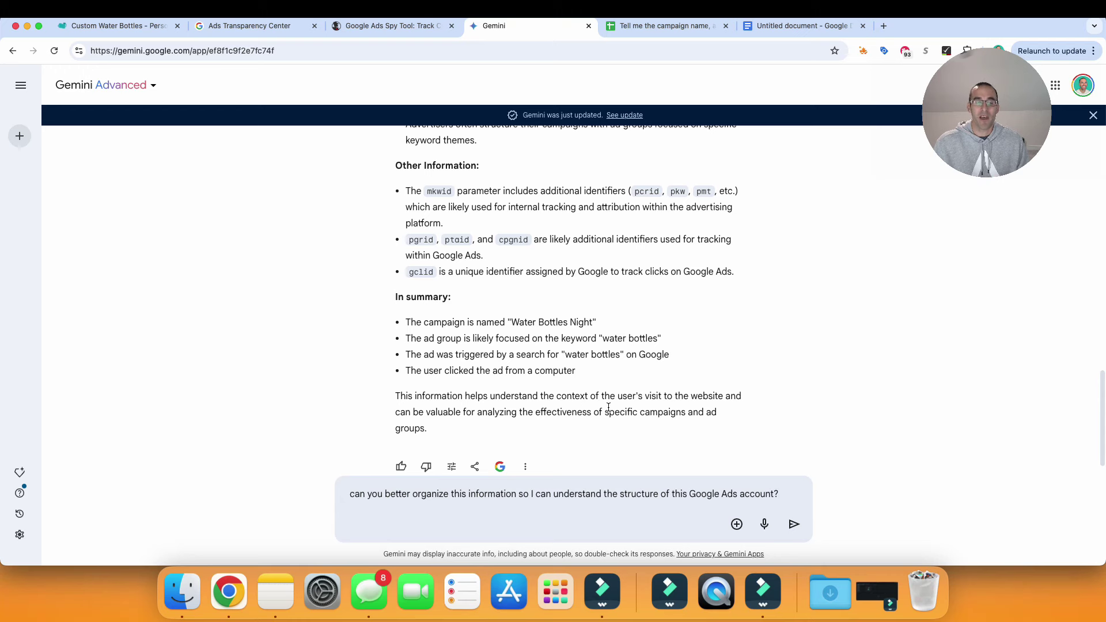
Return to the DiscountMugs website and open its Bags & Backpacks category page
{"action": "key", "text": "super+1"}
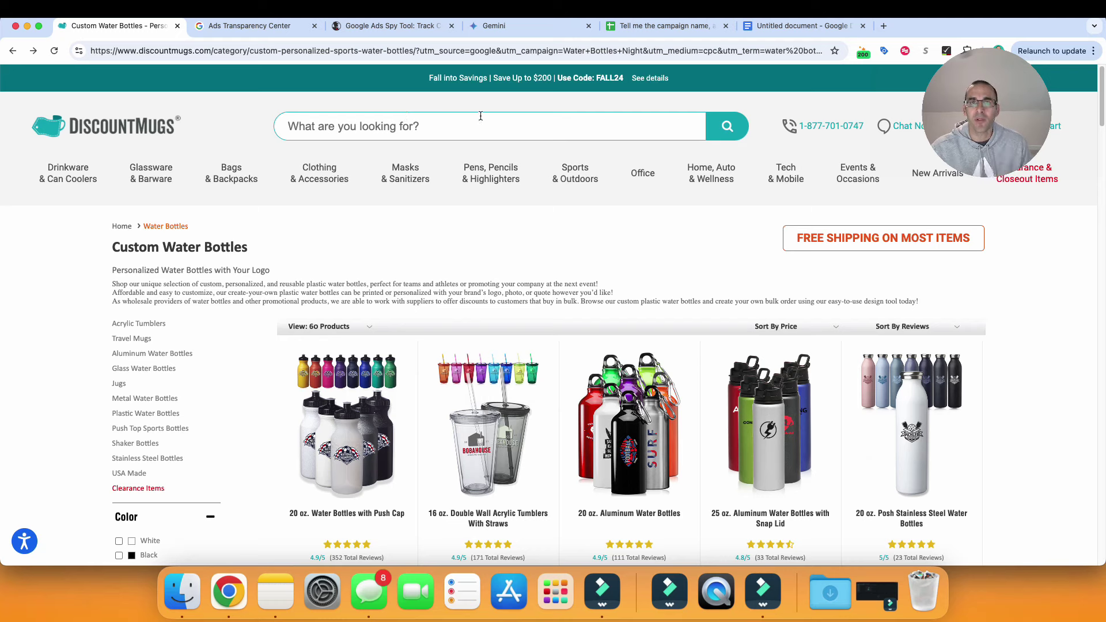
{"action": "mouse_move", "coordinate": [336, 190]}
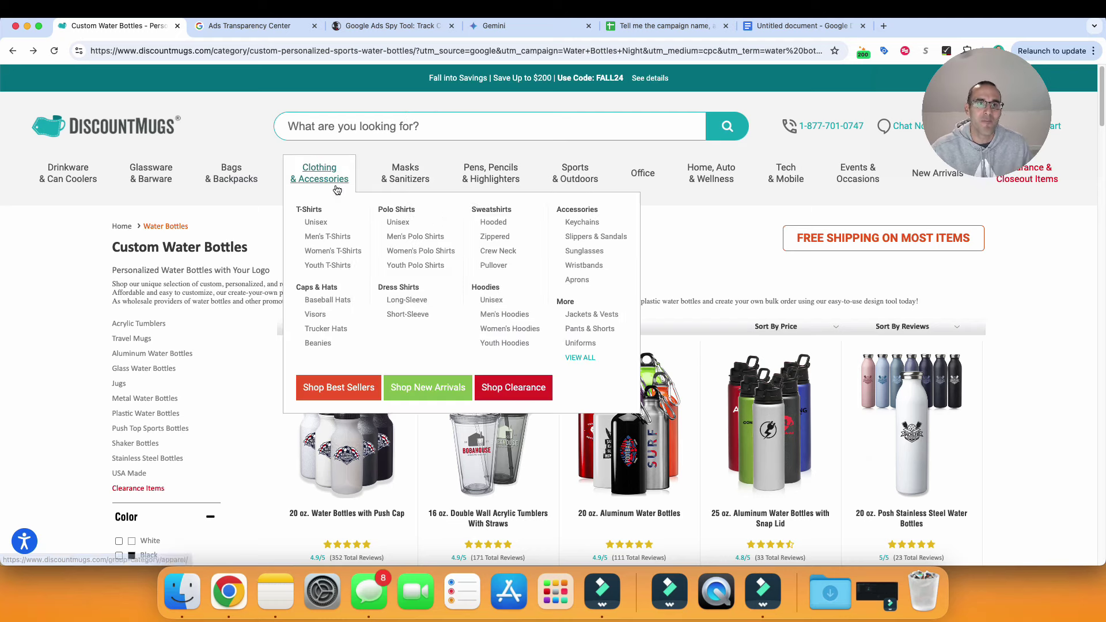
{"action": "scroll", "coordinate": [246, 146], "scroll_direction": "down", "scroll_amount": 1}
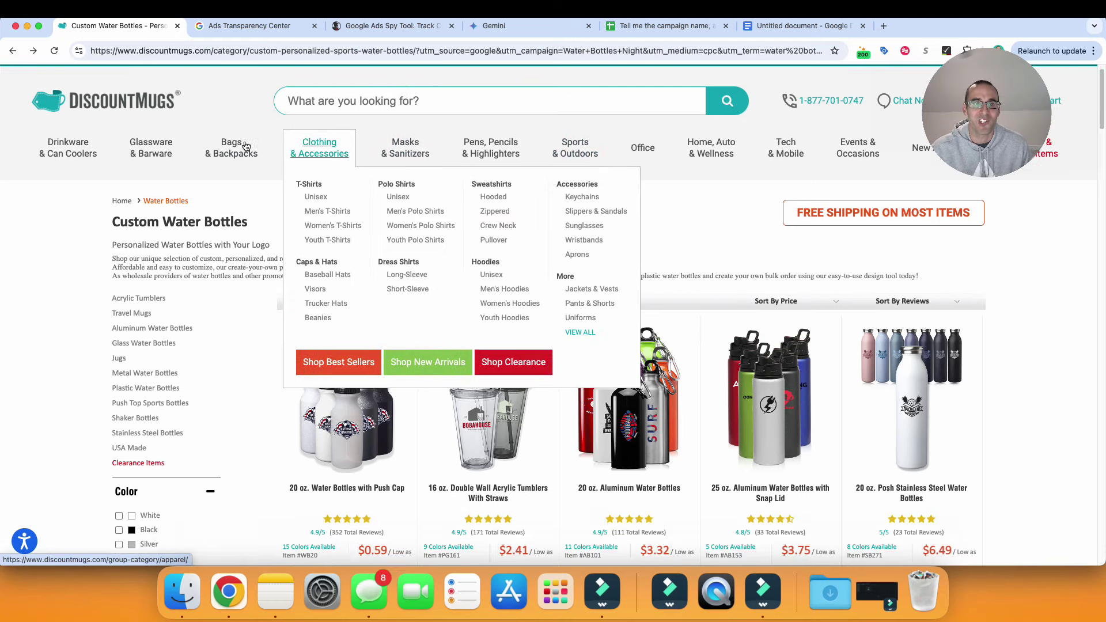
{"action": "left_click", "coordinate": [233, 144]}
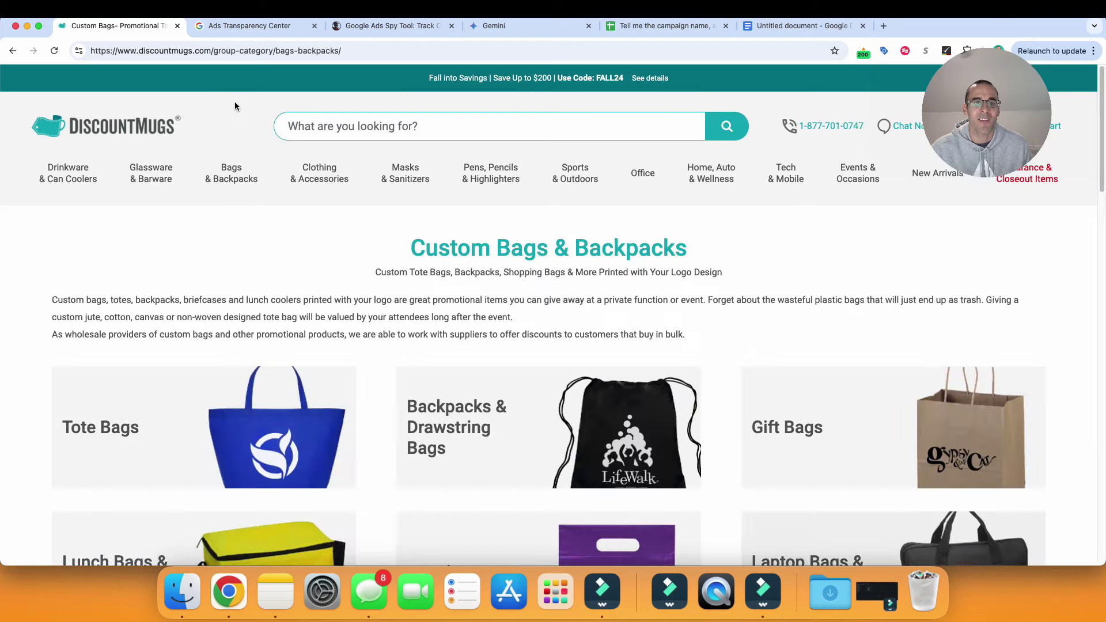